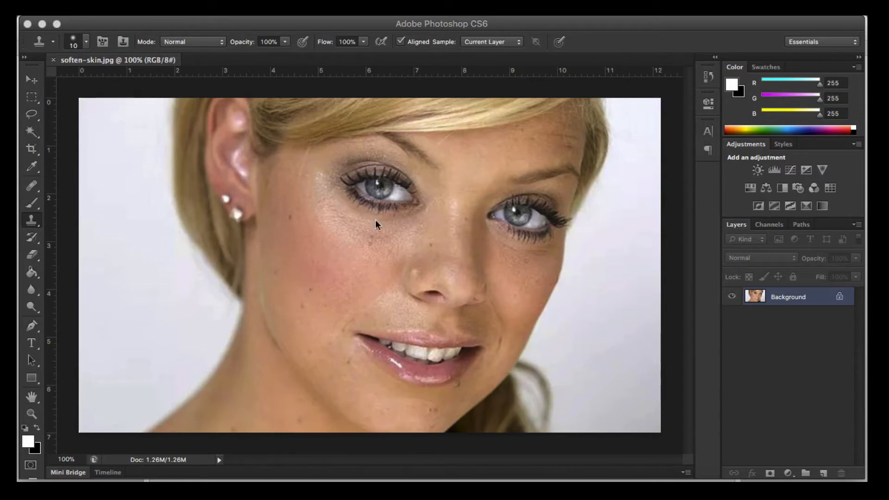
Step: Set up the Clone Stamp with a soft round brush of 21 px and 0% hardness for retouching the cheek
{"action": "left_click", "coordinate": [31, 413]}
{"action": "left_click", "coordinate": [320, 277]}
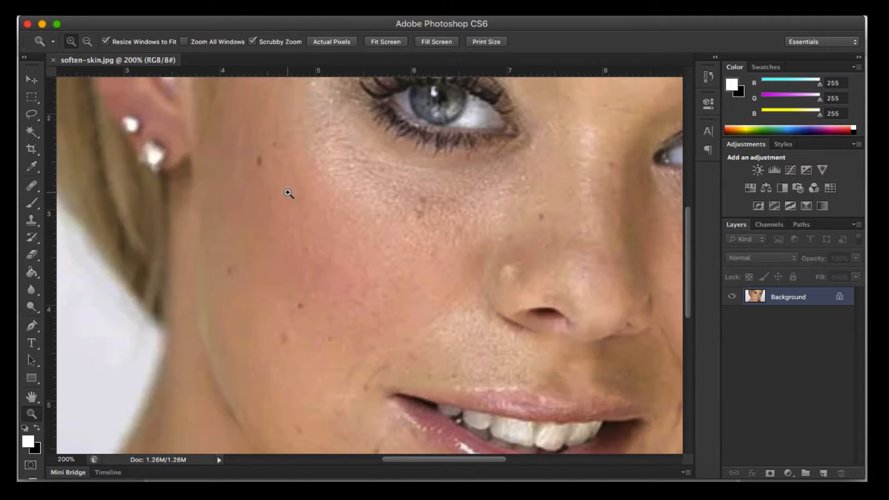
{"action": "key", "text": "space"}
{"action": "left_click_drag", "start_coordinate": [287, 218], "coordinate": [353, 256]}
{"action": "key", "text": "space"}
{"action": "left_click", "coordinate": [31, 220]}
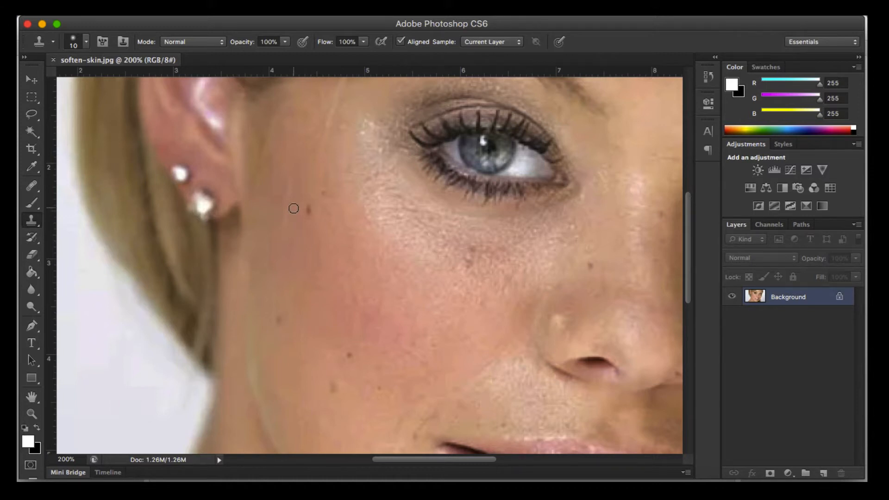
{"action": "key", "text": "bracketright"}
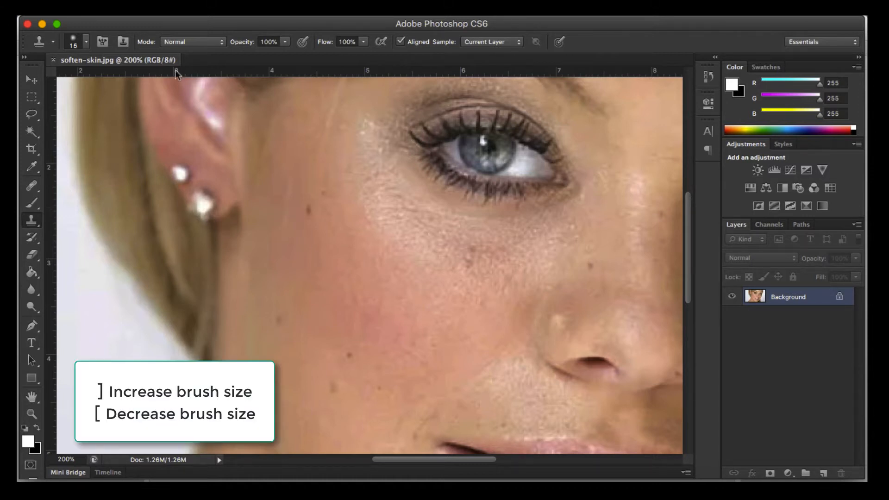
{"action": "left_click", "coordinate": [88, 43]}
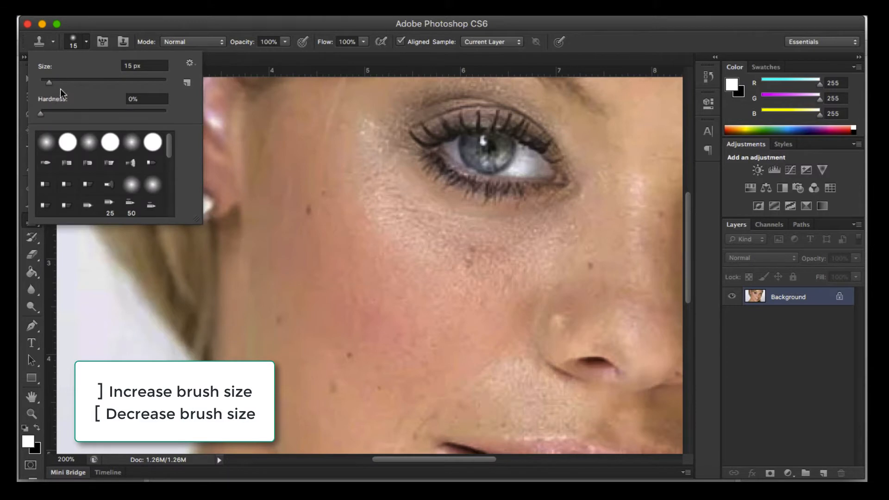
{"action": "left_click", "coordinate": [45, 144]}
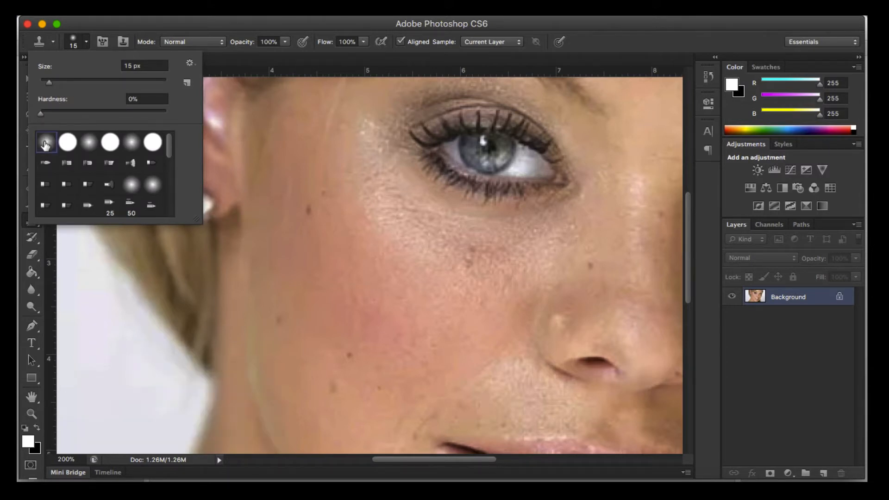
{"action": "left_click", "coordinate": [53, 82]}
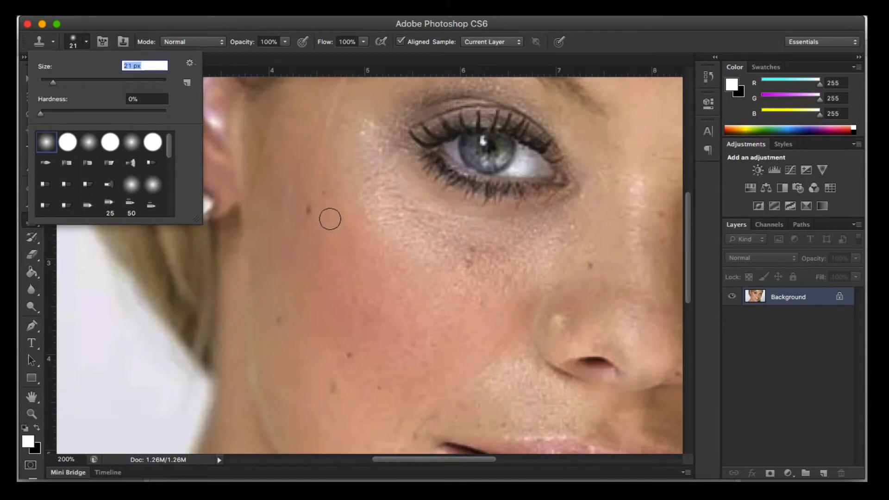
Step: Clone clean skin over the dark moles on the cheek between the ear and the nose
{"action": "left_click", "coordinate": [329, 218], "text": "alt"}
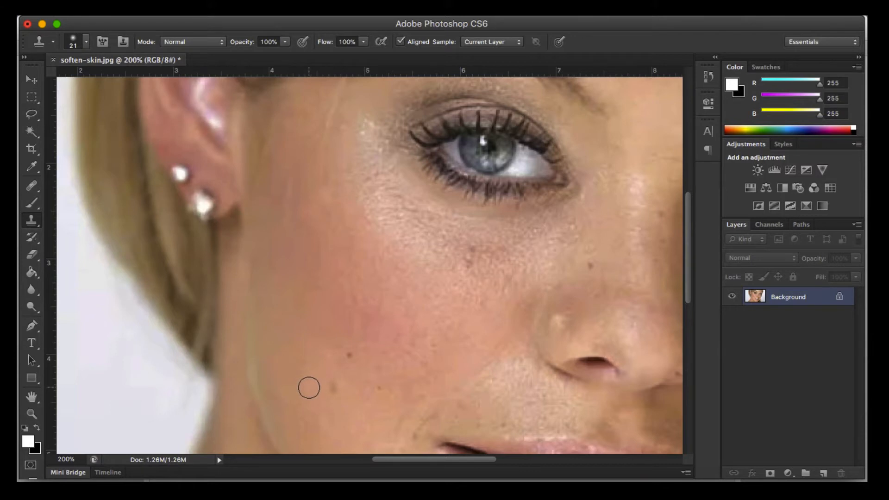
{"action": "key", "text": "alt"}
{"action": "left_click", "coordinate": [309, 387], "text": "alt"}
{"action": "left_click", "coordinate": [332, 387]}
{"action": "left_click", "coordinate": [347, 353]}
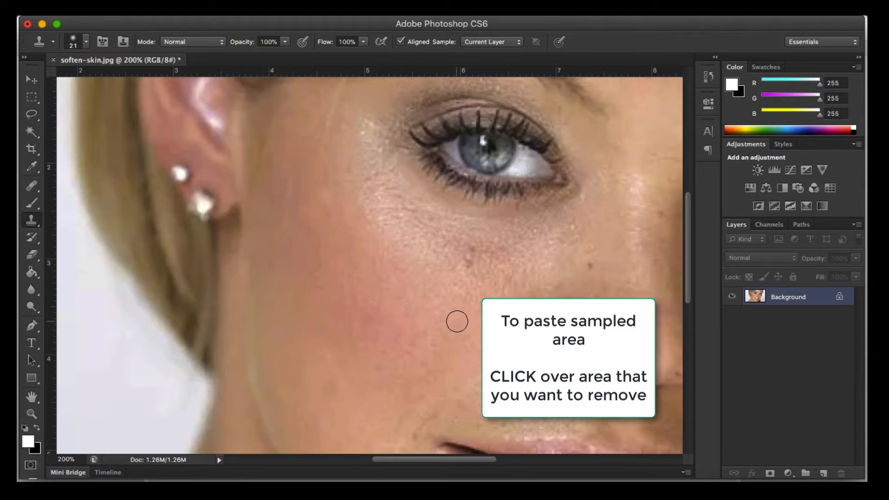
Step: Clone out the blemishes under the eye nearer the ear and the spot on the adjacent side of the nose
{"action": "mouse_move", "coordinate": [456, 320]}
{"action": "left_mouse_down"}
{"action": "mouse_move", "coordinate": [327, 357]}
{"action": "mouse_move", "coordinate": [301, 390]}
{"action": "mouse_move", "coordinate": [315, 375]}
{"action": "left_mouse_up"}
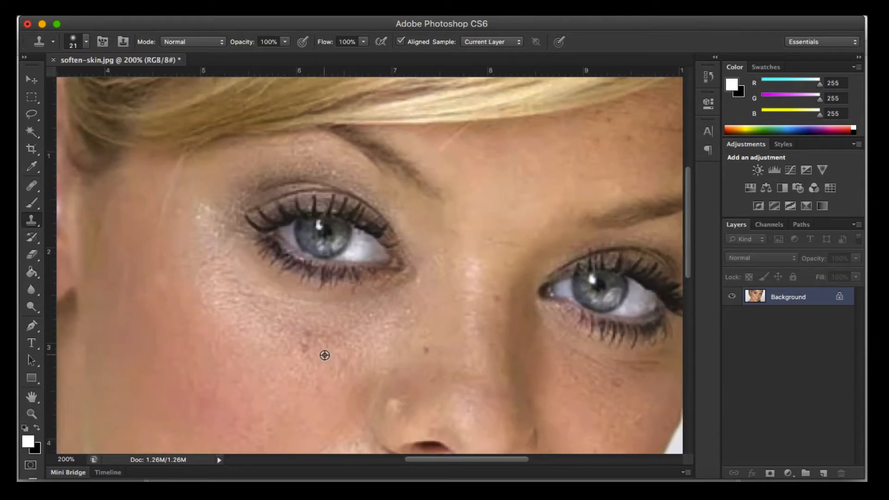
{"action": "left_click", "coordinate": [324, 355], "text": "alt"}
{"action": "left_click", "coordinate": [305, 348]}
{"action": "left_click", "coordinate": [309, 338]}
{"action": "left_click", "coordinate": [324, 339]}
{"action": "left_click", "coordinate": [413, 357], "text": "alt"}
{"action": "left_click", "coordinate": [424, 351]}
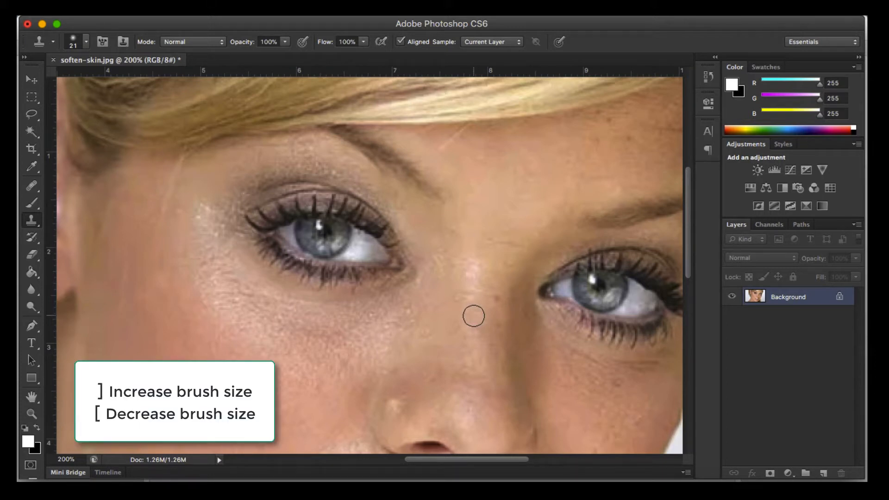
Step: Set the Clone Stamp brush size to 20 px and clone out the spot on the nose bridge between the eyes
{"action": "key", "text": "bracketright"}
{"action": "key", "text": "bracketright"}
{"action": "key", "text": "bracketleft"}
{"action": "left_click", "coordinate": [479, 303], "text": "alt"}
{"action": "left_click", "coordinate": [497, 300]}
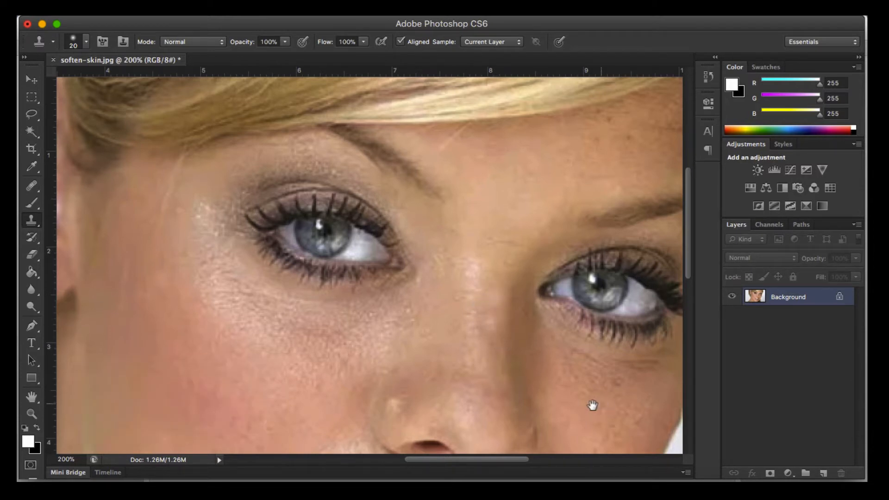
Step: Clone clean skin over the small spots on the forehead above the eyebrow farther from the ear
{"action": "left_click_drag", "start_coordinate": [591, 405], "coordinate": [324, 234]}
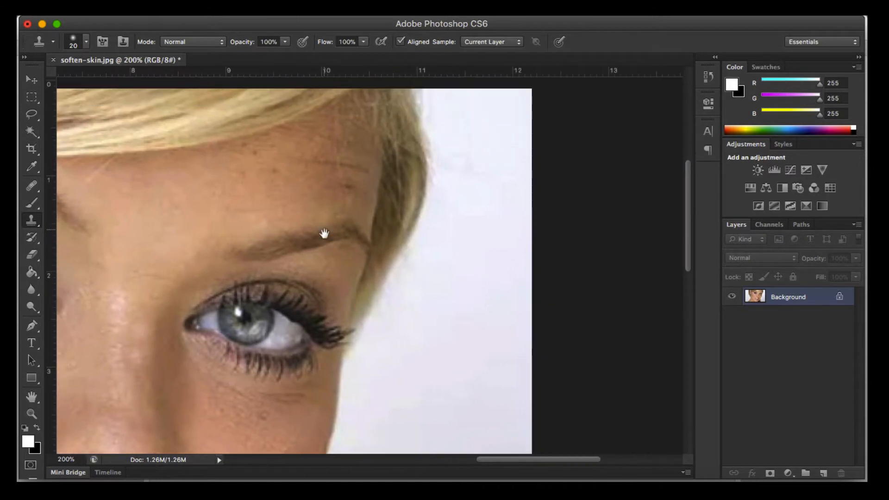
{"action": "key", "text": "super+r"}
{"action": "left_click", "coordinate": [286, 206], "text": "alt"}
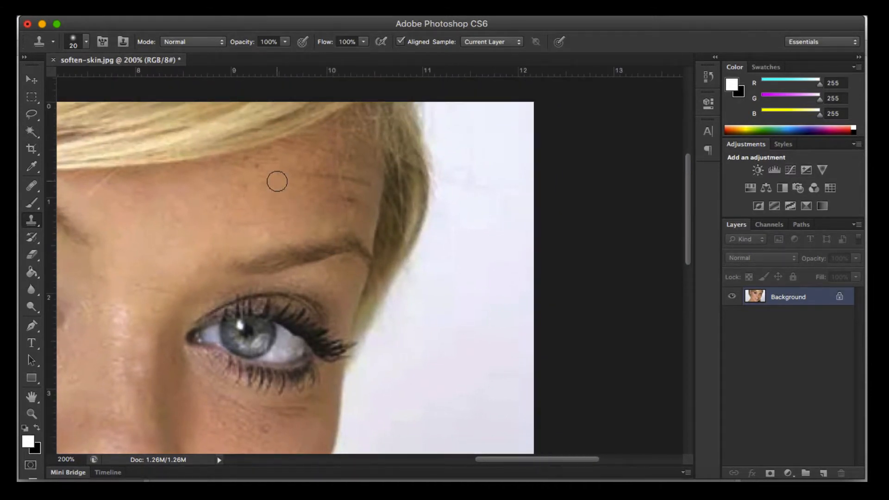
{"action": "left_click", "coordinate": [252, 211], "text": "alt"}
{"action": "left_click", "coordinate": [245, 189]}
Step: Clone out the mole just below the lower lip and the cluster of spots on the chin
{"action": "left_click_drag", "start_coordinate": [282, 322], "coordinate": [410, 200]}
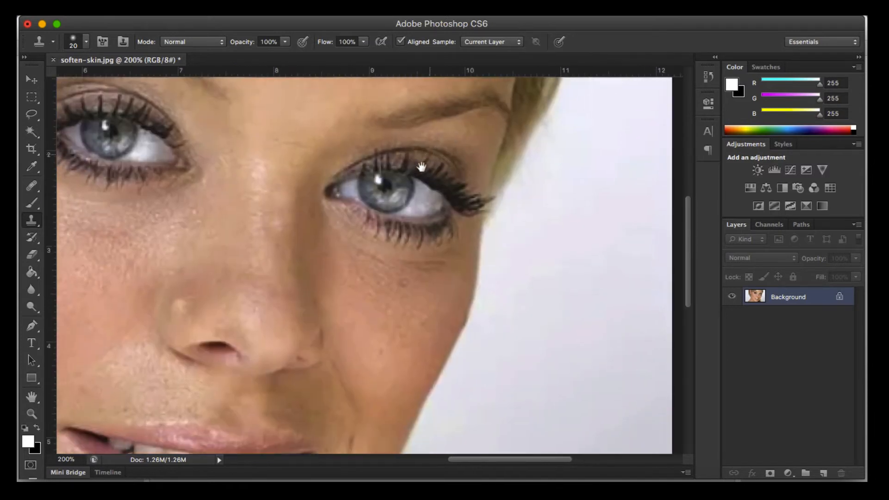
{"action": "left_click_drag", "start_coordinate": [406, 284], "coordinate": [430, 212]}
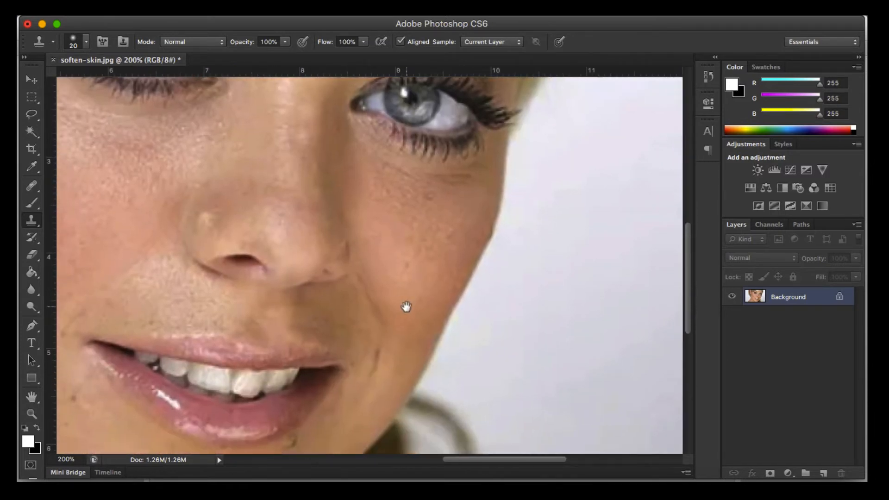
{"action": "left_click_drag", "start_coordinate": [404, 306], "coordinate": [440, 196]}
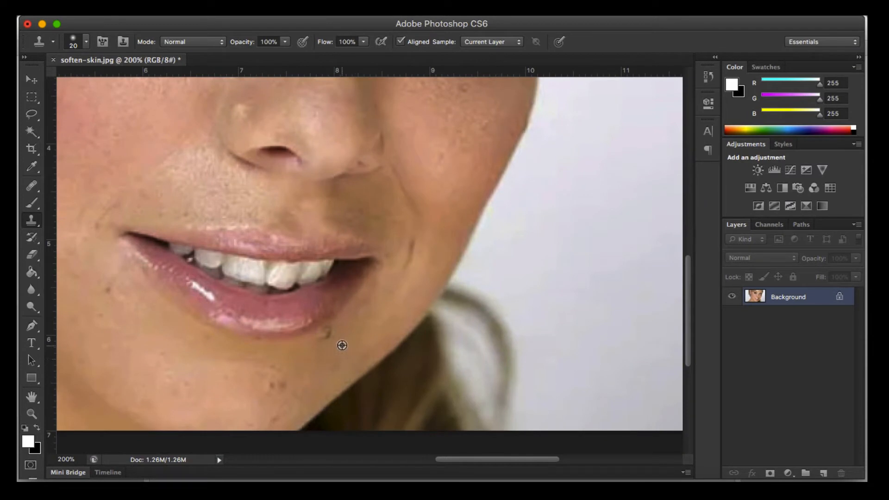
{"action": "left_click", "coordinate": [329, 334]}
{"action": "left_click", "coordinate": [295, 391], "text": "alt"}
{"action": "left_click", "coordinate": [280, 385]}
{"action": "left_click", "coordinate": [246, 386], "text": "alt"}
{"action": "left_click", "coordinate": [273, 386]}
Step: Clone smooth skin over the spots and creases beside the mouth corner on the ear side of the face
{"action": "left_click", "coordinate": [107, 310], "text": "alt"}
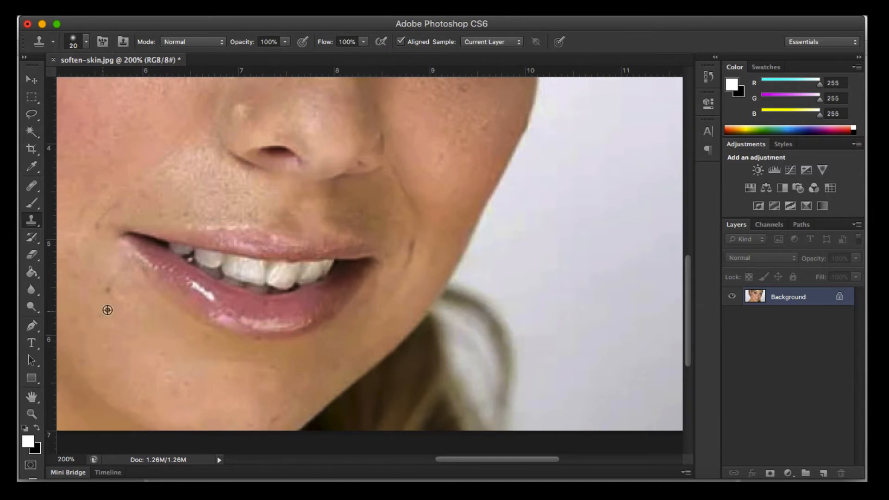
{"action": "left_click", "coordinate": [109, 292]}
{"action": "left_click", "coordinate": [110, 338], "text": "alt"}
{"action": "left_click", "coordinate": [104, 317]}
{"action": "left_click", "coordinate": [96, 244], "text": "alt"}
{"action": "left_click", "coordinate": [92, 218]}
{"action": "left_click", "coordinate": [111, 209]}
{"action": "left_click", "coordinate": [101, 256], "text": "alt"}
{"action": "left_click", "coordinate": [115, 204]}
{"action": "left_click", "coordinate": [98, 247], "text": "alt"}
{"action": "left_click", "coordinate": [95, 233]}
Step: Clone out the remaining small spots along the lower edge of the chin and on the jaw
{"action": "left_click_drag", "start_coordinate": [193, 351], "coordinate": [272, 258]}
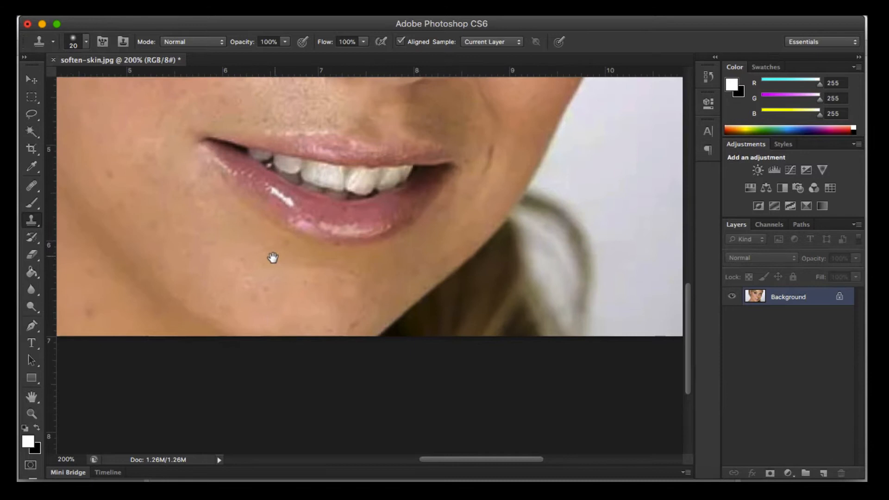
{"action": "left_click", "coordinate": [276, 306], "text": "alt"}
{"action": "left_click", "coordinate": [265, 287]}
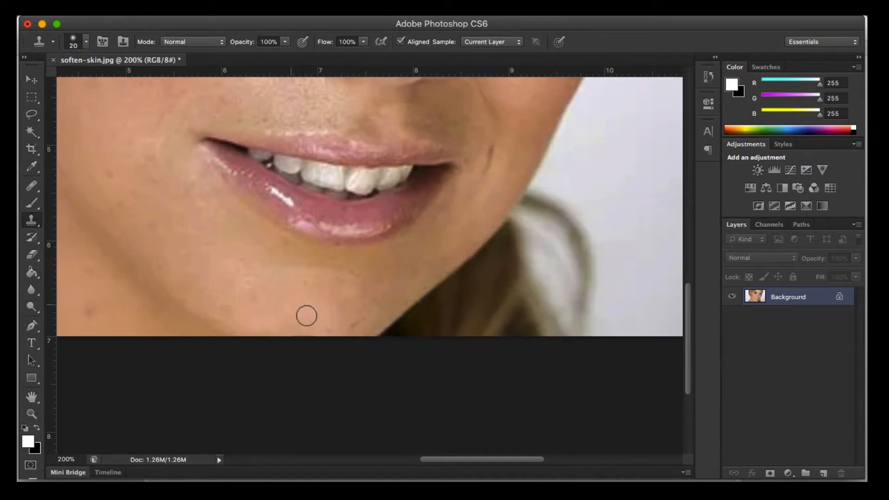
{"action": "left_click", "coordinate": [331, 319], "text": "alt"}
{"action": "left_click", "coordinate": [354, 326]}
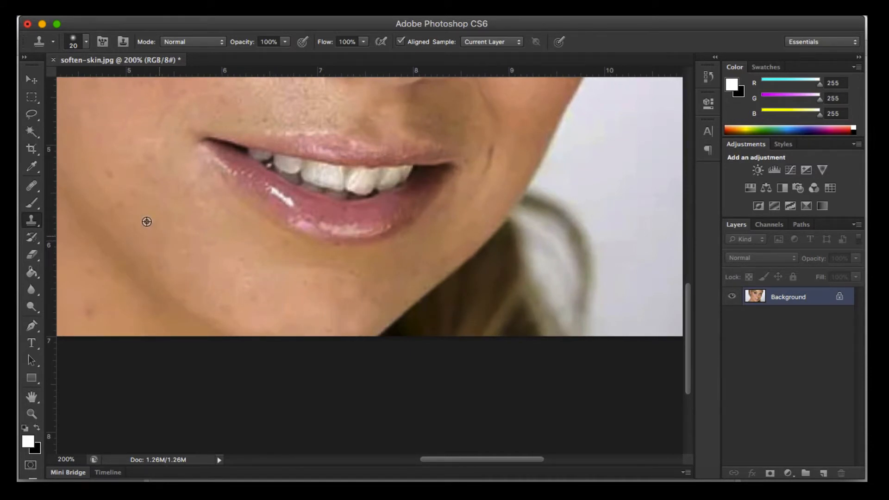
{"action": "left_click", "coordinate": [128, 194], "text": "alt"}
{"action": "left_click", "coordinate": [107, 174]}
{"action": "key", "text": "super+minus"}
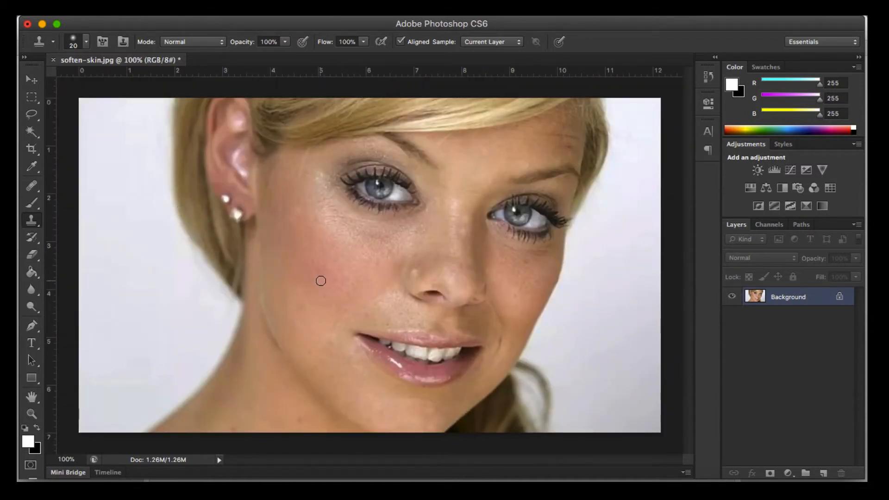
Step: Clone clean skin over the blemishes on the cheek below the eye farther from the ear
{"action": "key", "text": "super+plus"}
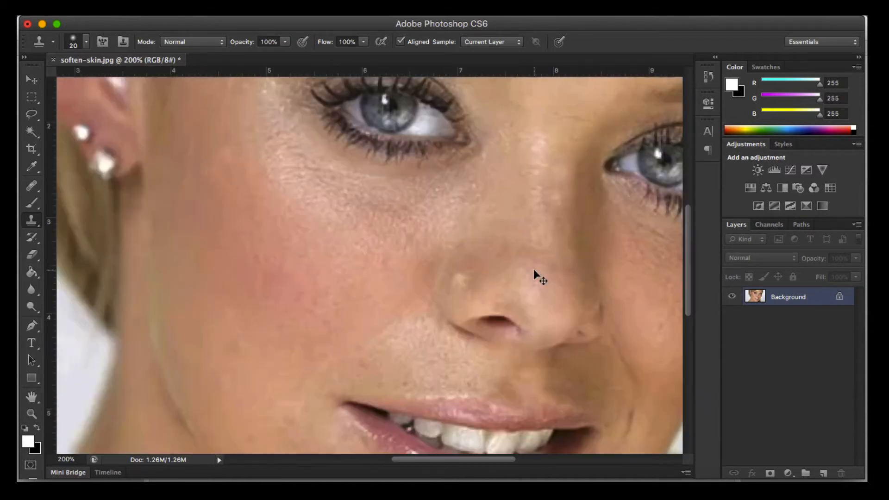
{"action": "left_click_drag", "start_coordinate": [561, 267], "coordinate": [398, 303]}
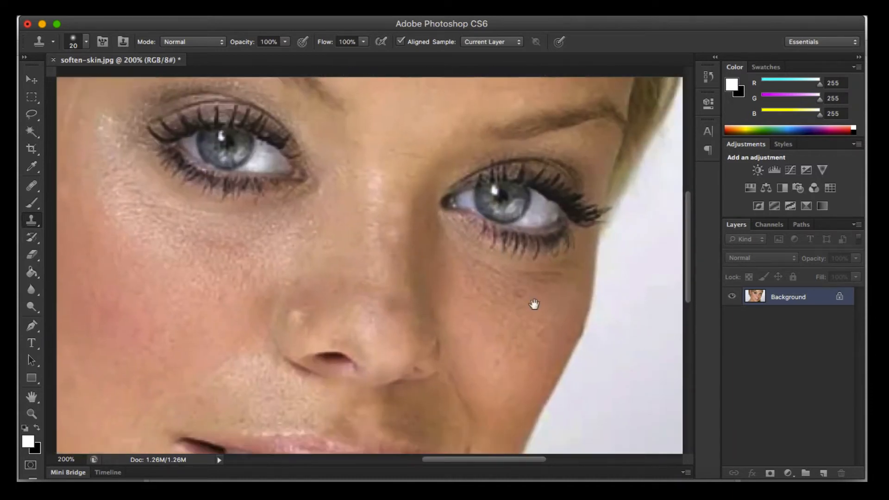
{"action": "key", "text": "super+r"}
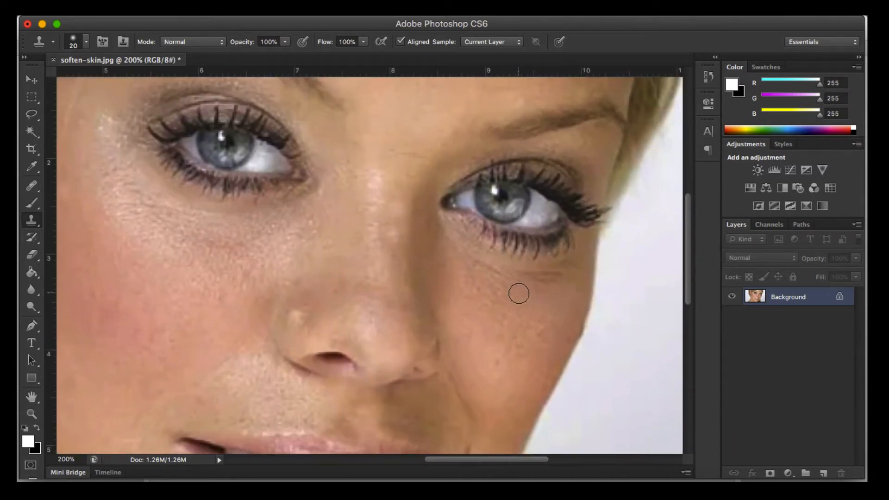
{"action": "left_click", "coordinate": [499, 373], "text": "alt"}
{"action": "left_click", "coordinate": [547, 348], "text": "alt"}
{"action": "left_click", "coordinate": [538, 334]}
{"action": "key", "text": "super+minus"}
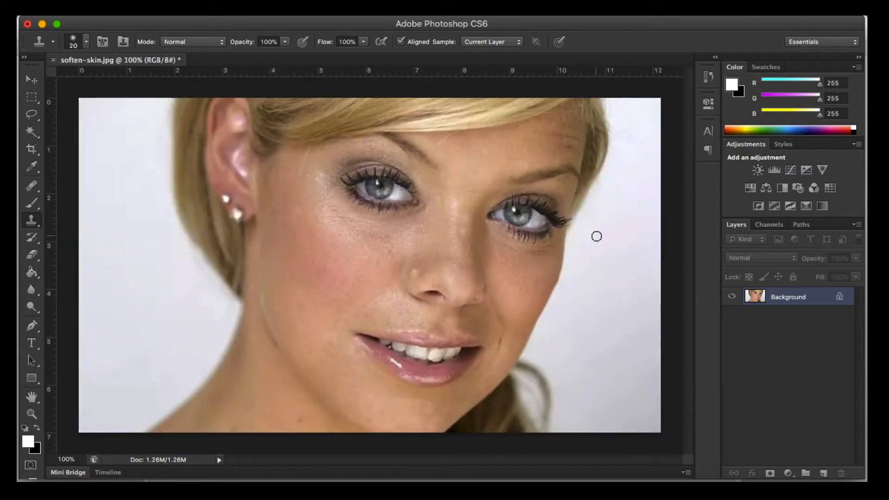
Step: Duplicate the retouched Background layer within soften-skin.jpg
{"action": "right_click", "coordinate": [818, 303]}
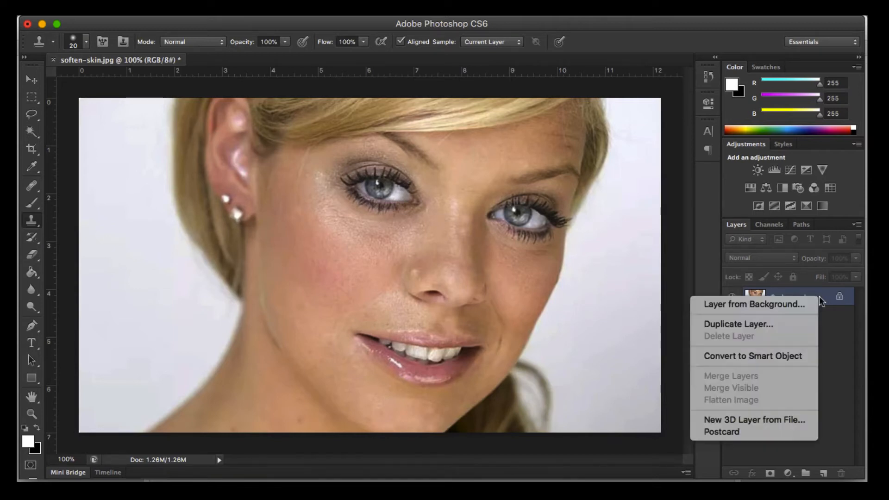
{"action": "left_click", "coordinate": [795, 323]}
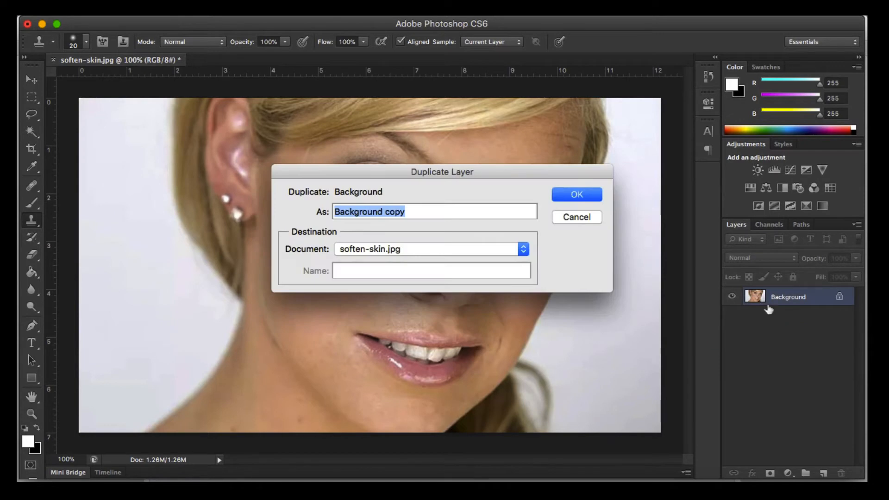
{"action": "left_click", "coordinate": [595, 196]}
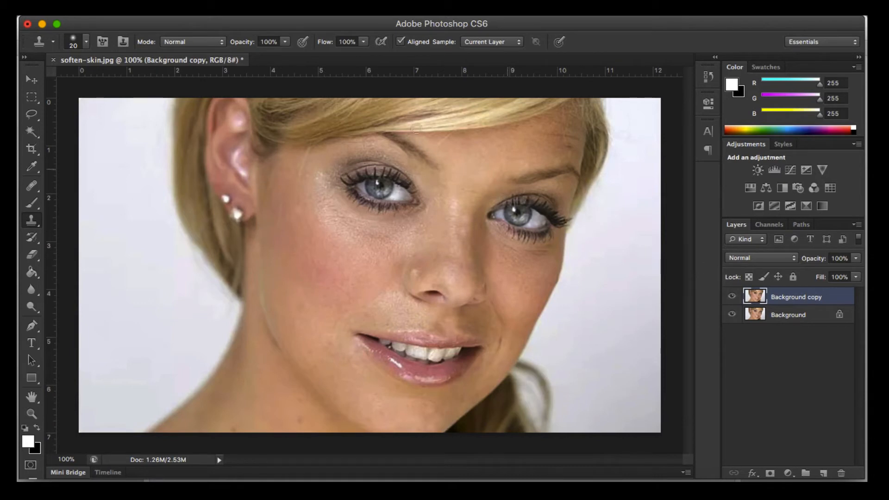
Step: Apply a Gaussian Blur with a 1.8-pixel radius to the duplicated layer and add a layer mask to it
{"action": "left_click", "coordinate": [324, 10]}
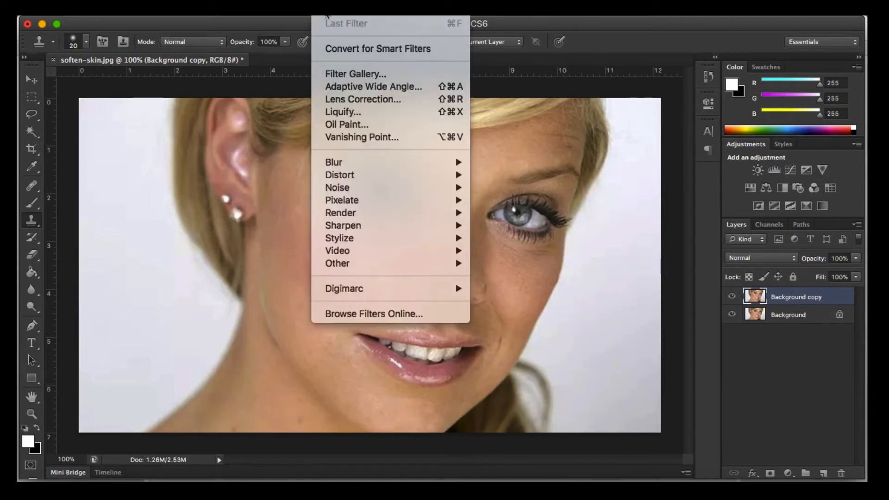
{"action": "mouse_move", "coordinate": [347, 166]}
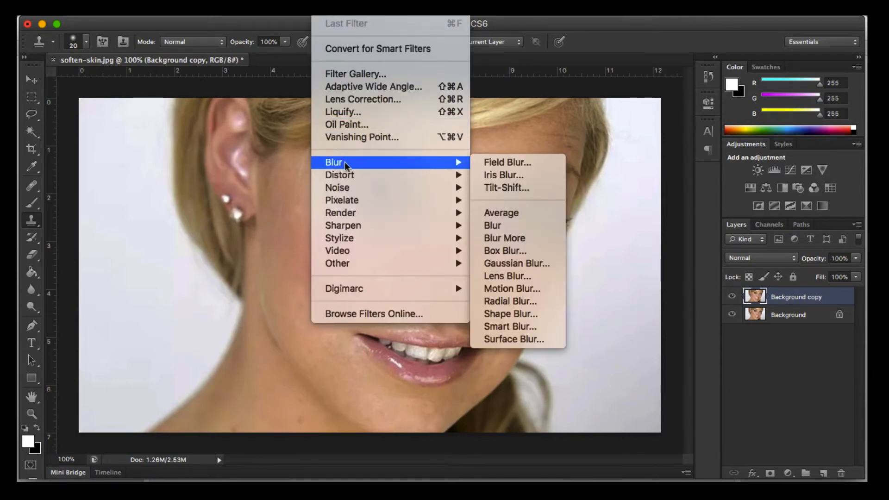
{"action": "left_click", "coordinate": [515, 263]}
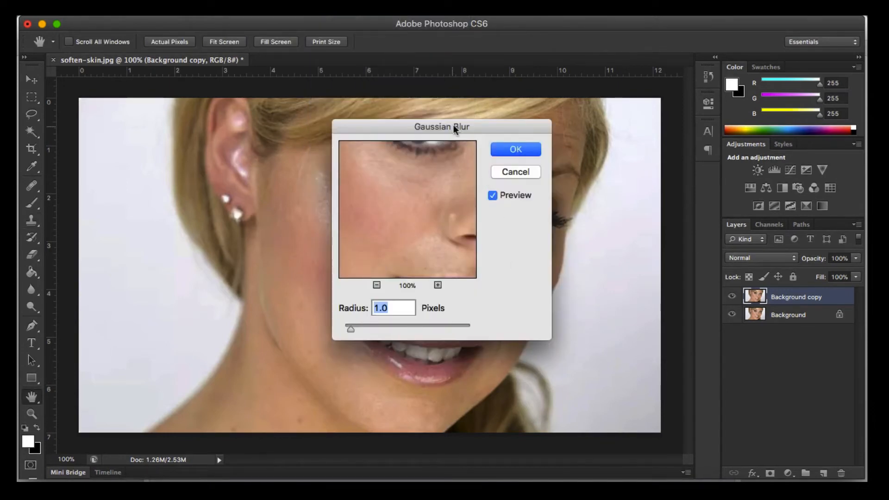
{"action": "left_click_drag", "start_coordinate": [453, 124], "coordinate": [769, 91]}
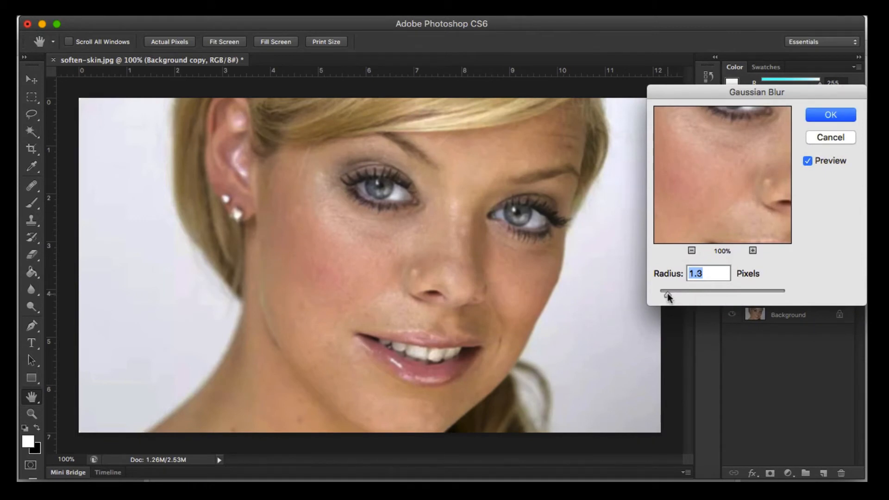
{"action": "left_click_drag", "start_coordinate": [666, 294], "coordinate": [678, 293]}
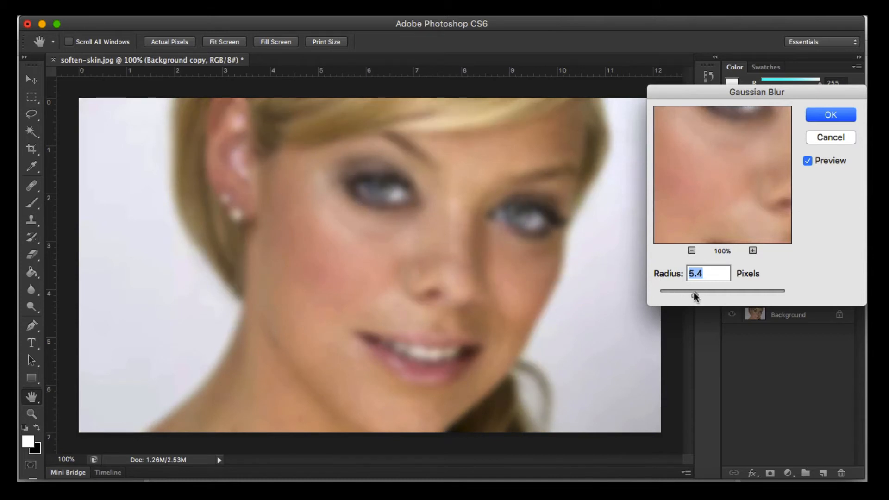
{"action": "left_click_drag", "start_coordinate": [681, 292], "coordinate": [674, 293]}
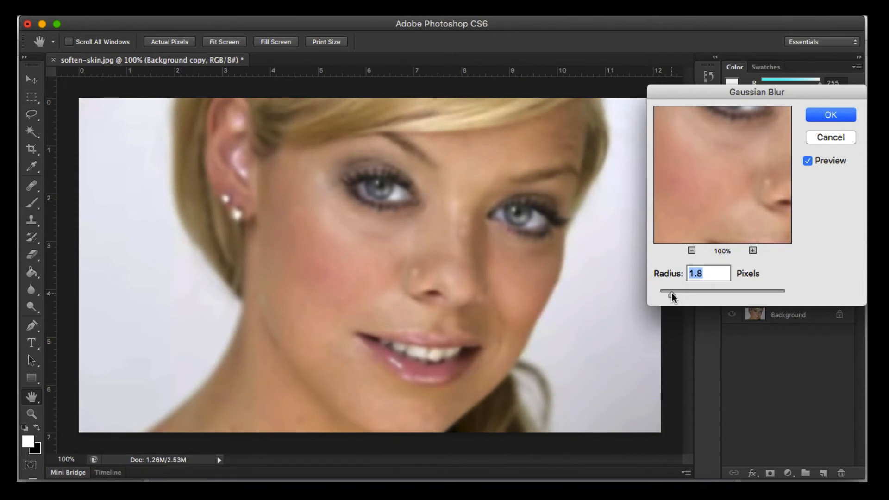
{"action": "left_click", "coordinate": [826, 117]}
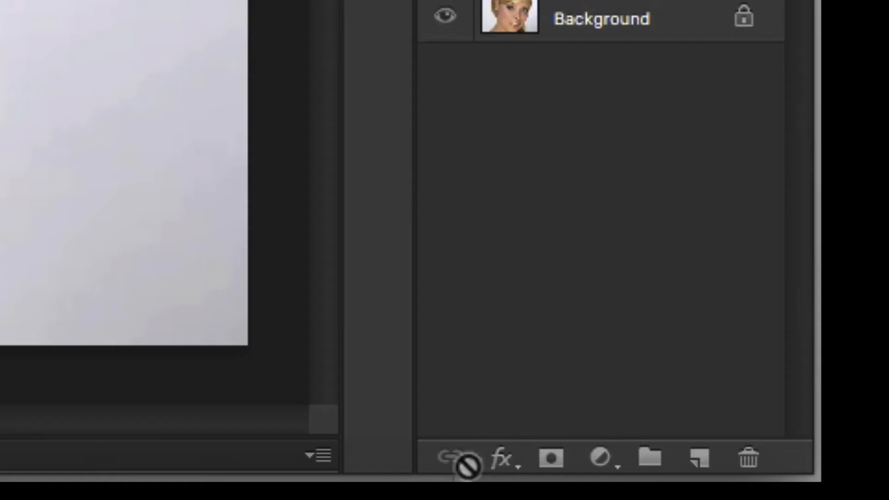
{"action": "left_click", "coordinate": [557, 458]}
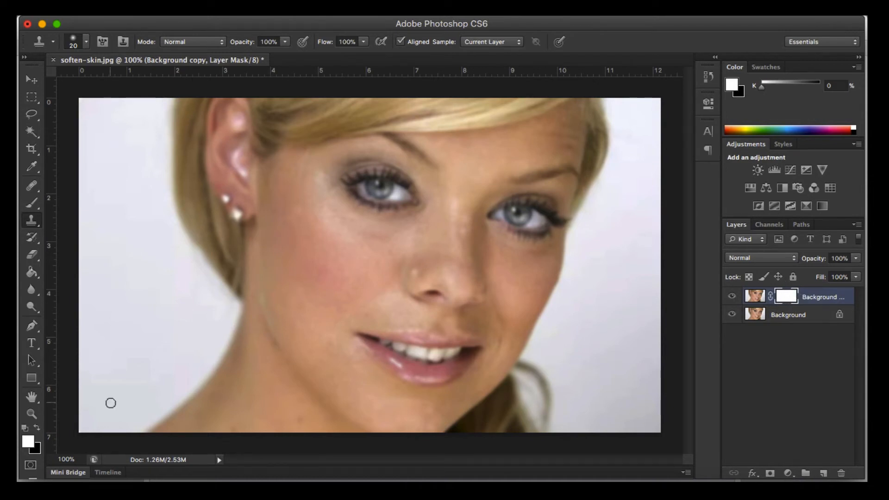
Step: Paint the layer mask black over the iris of the eye nearer the ear with a soft 78 px brush at 0% hardness
{"action": "left_click", "coordinate": [38, 427]}
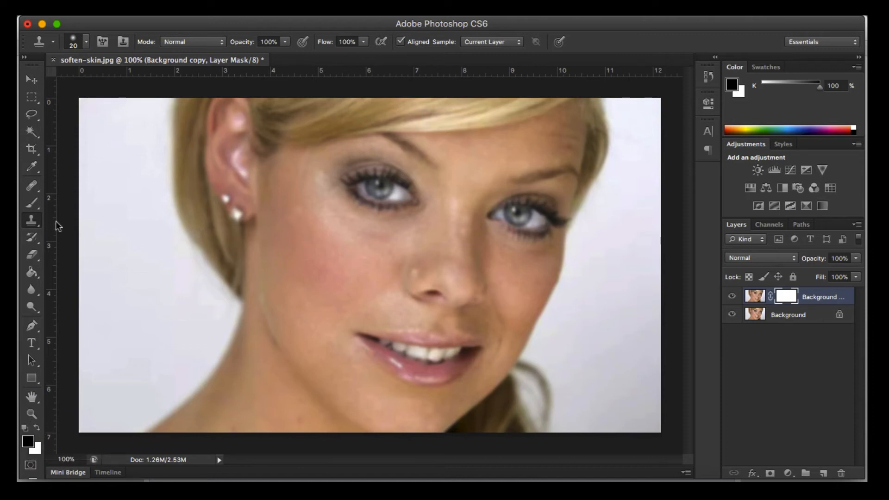
{"action": "left_click", "coordinate": [36, 207]}
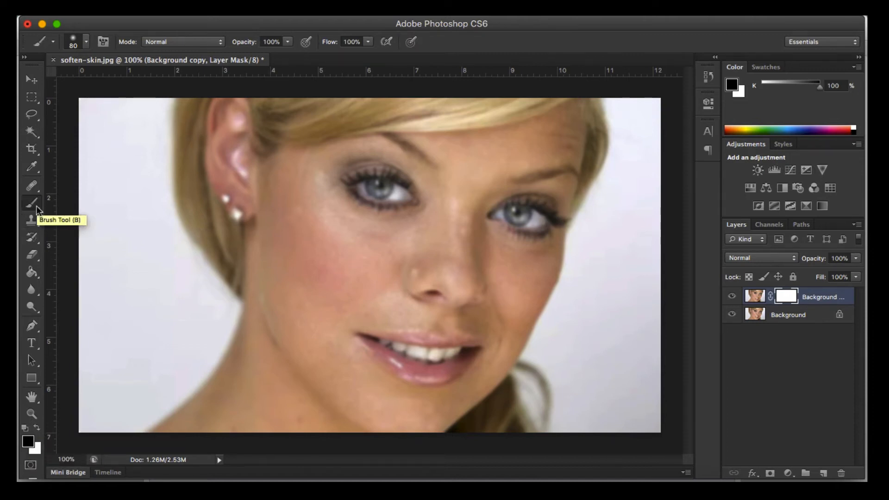
{"action": "left_click", "coordinate": [87, 43]}
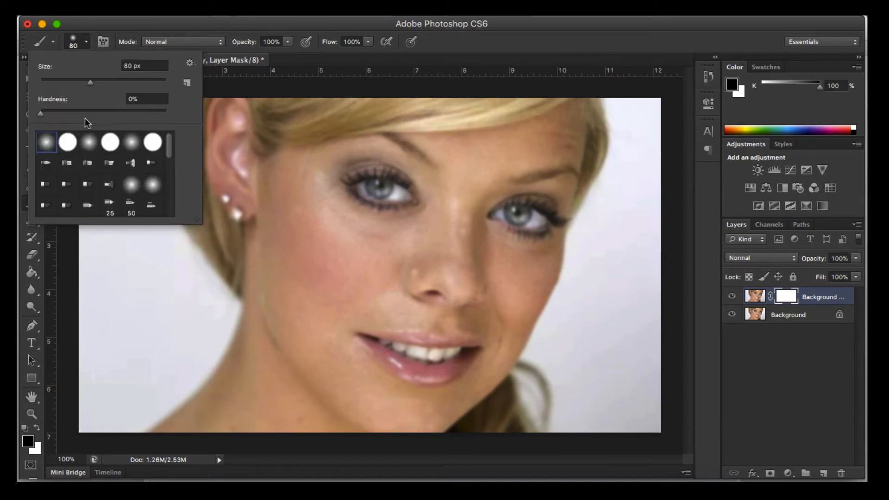
{"action": "left_click", "coordinate": [96, 82]}
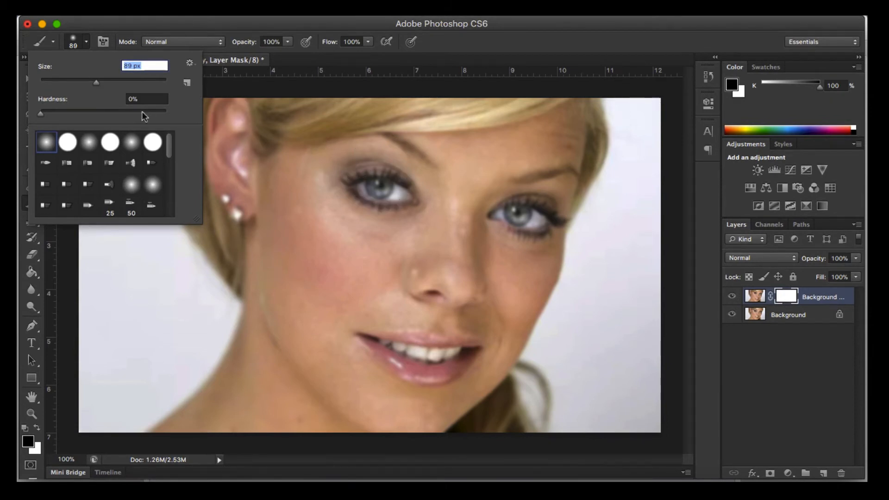
{"action": "left_click", "coordinate": [88, 82]}
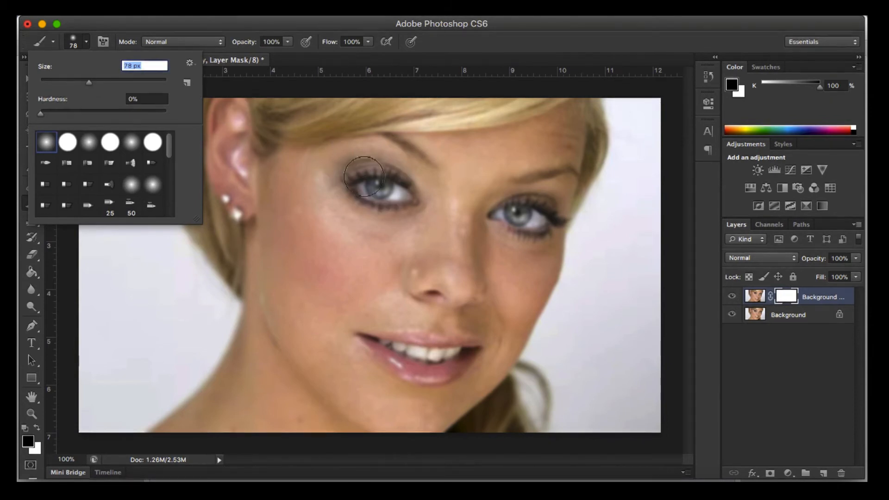
{"action": "left_click", "coordinate": [380, 188]}
{"action": "left_click_drag", "start_coordinate": [379, 188], "coordinate": [375, 187]}
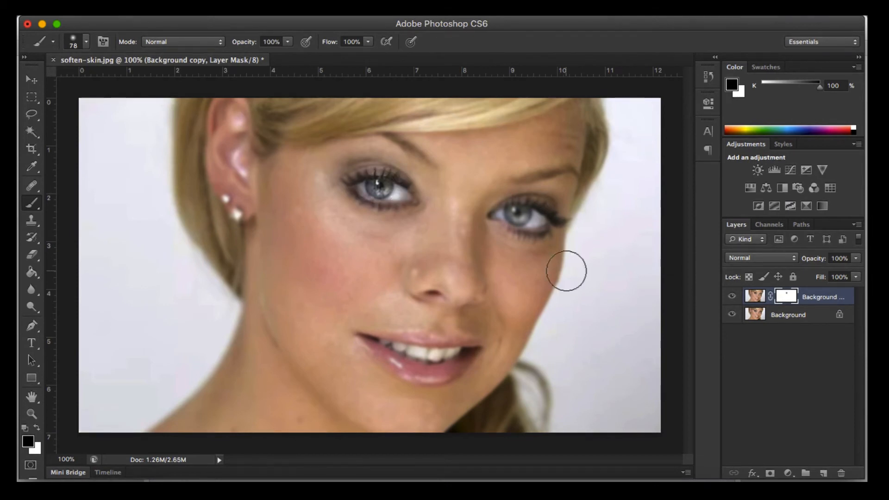
Step: Reduce the brush to 20 px and mask out the blur over the eyeball and lashes of the eye nearer the ear
{"action": "key", "text": "super+plus"}
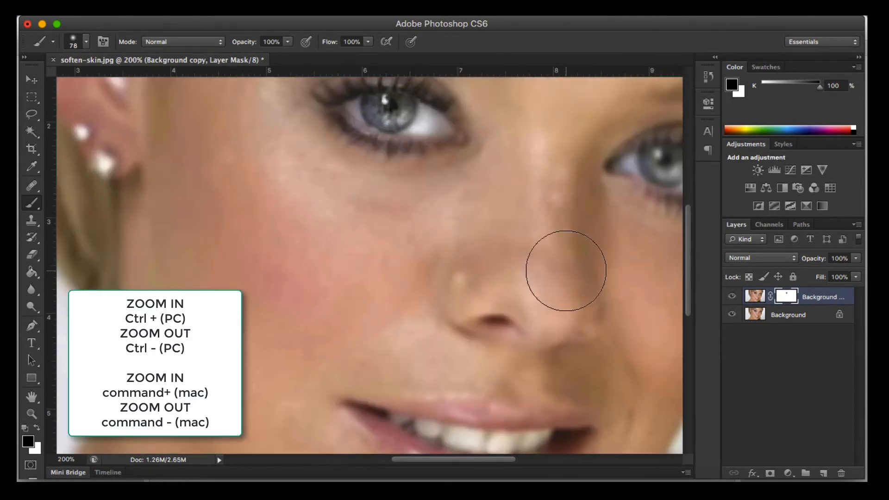
{"action": "left_click_drag", "start_coordinate": [512, 195], "coordinate": [479, 307]}
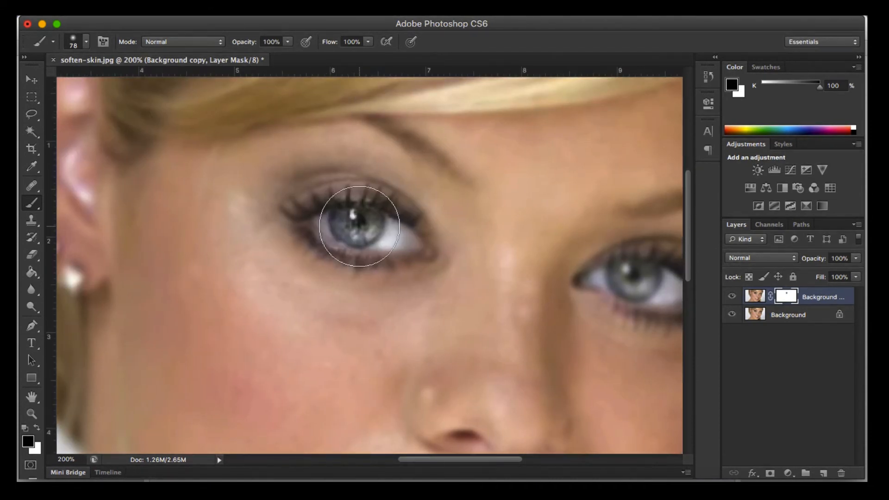
{"action": "key", "text": "bracketleft"}
{"action": "key", "text": "bracketleft"}
{"action": "key", "text": "bracketleft"}
{"action": "key", "text": "bracketleft"}
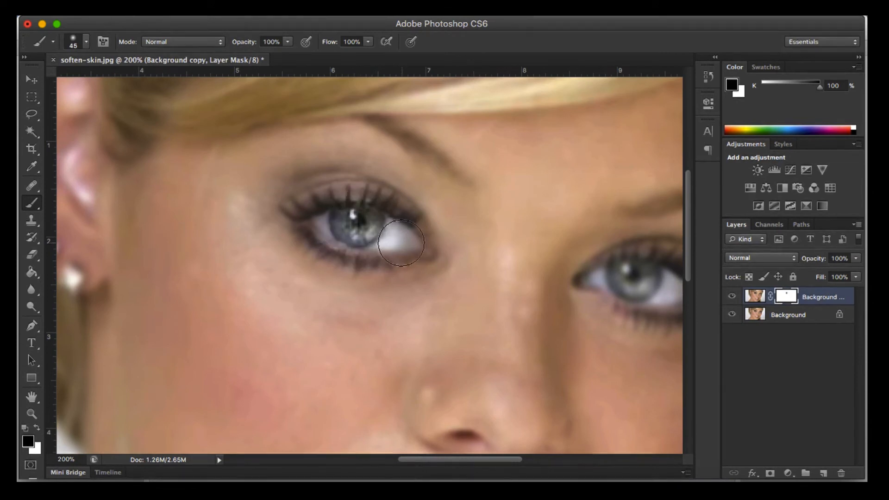
{"action": "key", "text": "bracketleft"}
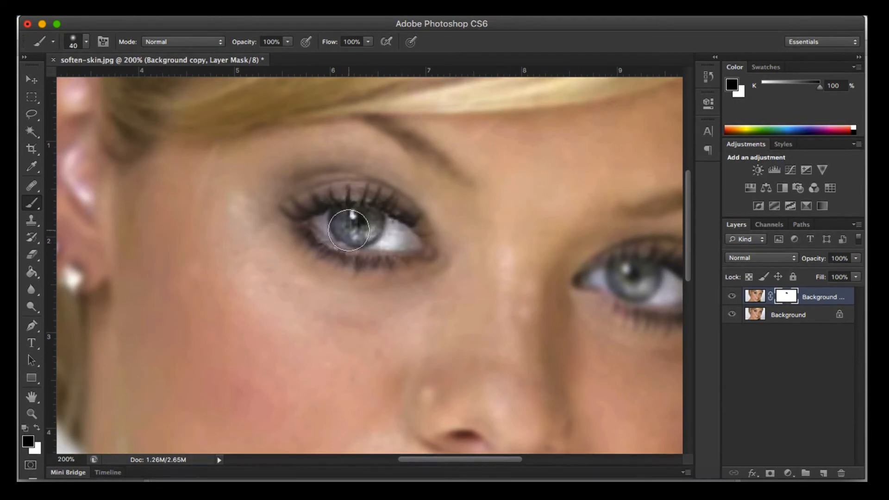
{"action": "key", "text": "bracketleft"}
{"action": "key", "text": "bracketleft"}
{"action": "key", "text": "bracketleft"}
{"action": "key", "text": "bracketleft"}
{"action": "mouse_move", "coordinate": [333, 197]}
{"action": "left_mouse_down"}
{"action": "mouse_move", "coordinate": [299, 211]}
{"action": "mouse_move", "coordinate": [304, 229]}
{"action": "mouse_move", "coordinate": [332, 250]}
{"action": "left_mouse_up"}
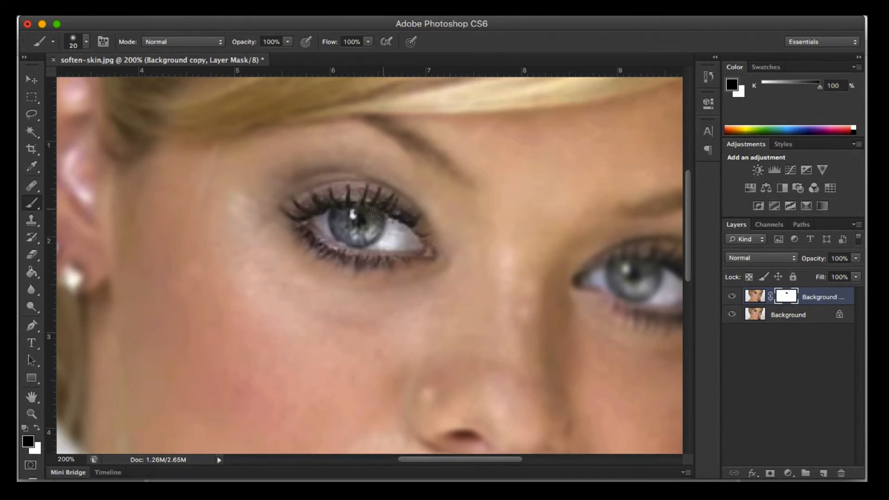
Step: Lower the brush opacity to 61% and paint the mask along the upper lid and lower edge of the same eye
{"action": "left_click", "coordinate": [287, 43]}
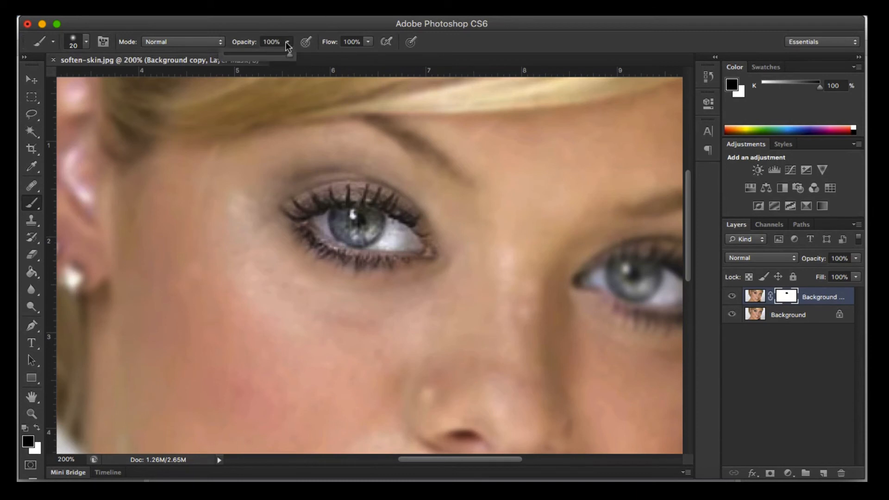
{"action": "mouse_move", "coordinate": [410, 218]}
{"action": "left_mouse_down"}
{"action": "mouse_move", "coordinate": [342, 185]}
{"action": "mouse_move", "coordinate": [302, 193]}
{"action": "left_mouse_up"}
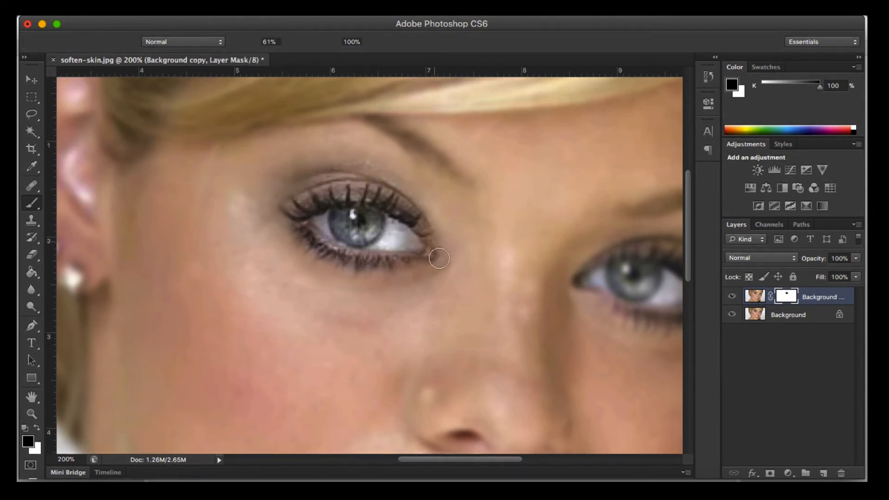
{"action": "left_click_drag", "start_coordinate": [438, 258], "coordinate": [343, 258]}
{"action": "left_click_drag", "start_coordinate": [290, 218], "coordinate": [290, 218]}
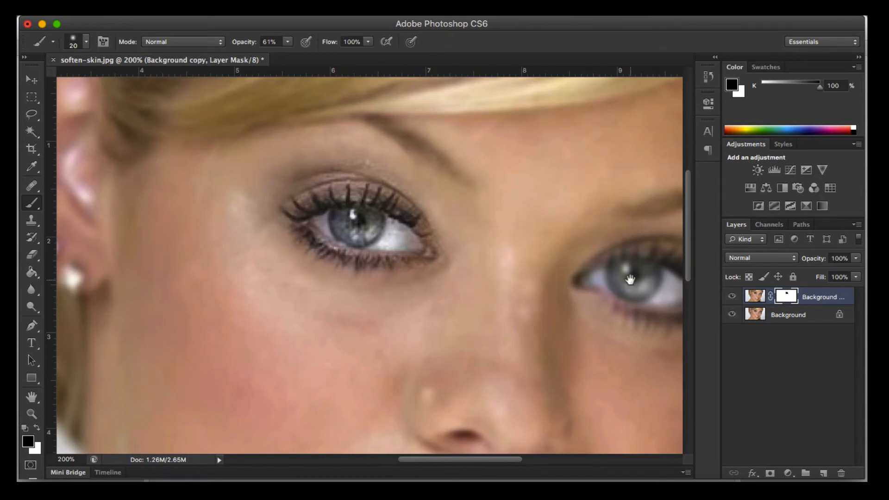
Step: Mask out the blur over the eye farther from the ear at 61% and 91% brush opacity, including its lashes and the eyebrows
{"action": "left_click_drag", "start_coordinate": [631, 273], "coordinate": [441, 262]}
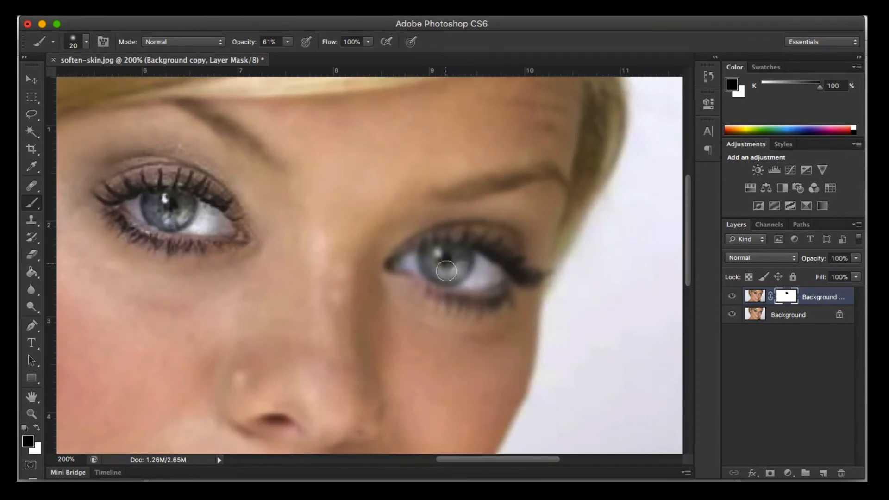
{"action": "mouse_move", "coordinate": [445, 232]}
{"action": "left_mouse_down"}
{"action": "mouse_move", "coordinate": [510, 238]}
{"action": "mouse_move", "coordinate": [522, 266]}
{"action": "mouse_move", "coordinate": [472, 233]}
{"action": "mouse_move", "coordinate": [428, 237]}
{"action": "mouse_move", "coordinate": [395, 263]}
{"action": "left_mouse_up"}
{"action": "left_click", "coordinate": [288, 40]}
{"action": "left_click_drag", "start_coordinate": [307, 55], "coordinate": [309, 55]}
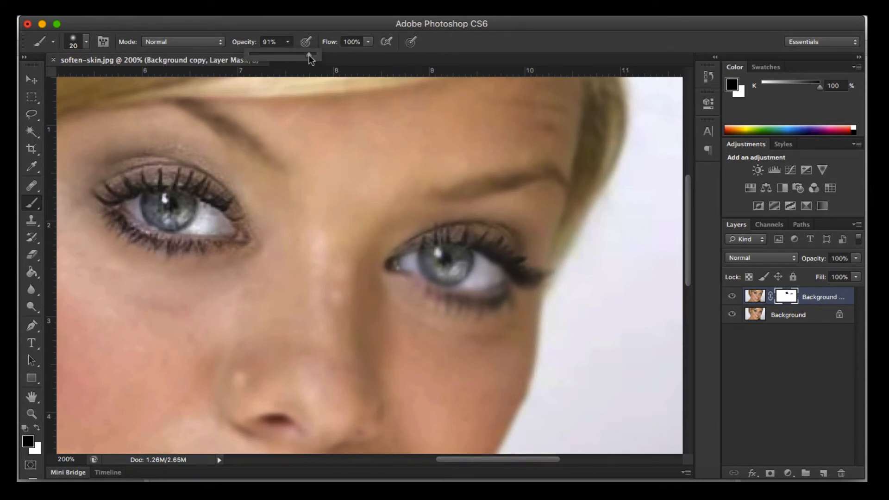
{"action": "mouse_move", "coordinate": [485, 265]}
{"action": "left_mouse_down"}
{"action": "mouse_move", "coordinate": [449, 264]}
{"action": "mouse_move", "coordinate": [450, 241]}
{"action": "mouse_move", "coordinate": [428, 264]}
{"action": "mouse_move", "coordinate": [429, 287]}
{"action": "mouse_move", "coordinate": [467, 305]}
{"action": "mouse_move", "coordinate": [494, 303]}
{"action": "mouse_move", "coordinate": [519, 268]}
{"action": "mouse_move", "coordinate": [545, 278]}
{"action": "mouse_move", "coordinate": [487, 239]}
{"action": "mouse_move", "coordinate": [411, 246]}
{"action": "left_mouse_up"}
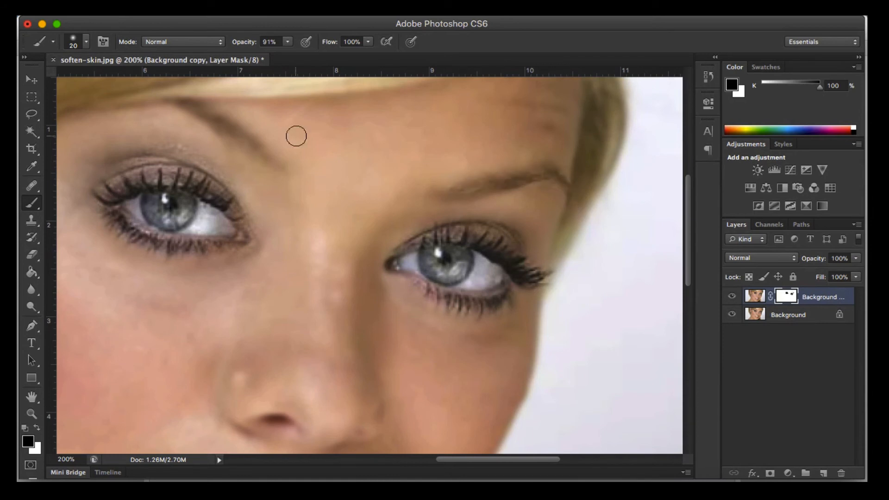
{"action": "left_click_drag", "start_coordinate": [190, 98], "coordinate": [173, 104]}
Step: Paint the mask over the lips and teeth to restore their sharpness
{"action": "left_click_drag", "start_coordinate": [361, 348], "coordinate": [423, 134]}
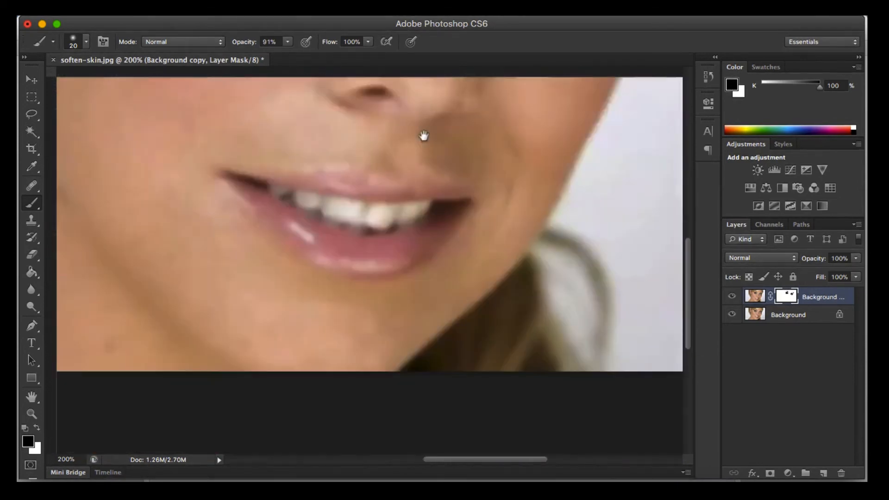
{"action": "left_click_drag", "start_coordinate": [387, 225], "coordinate": [351, 332]}
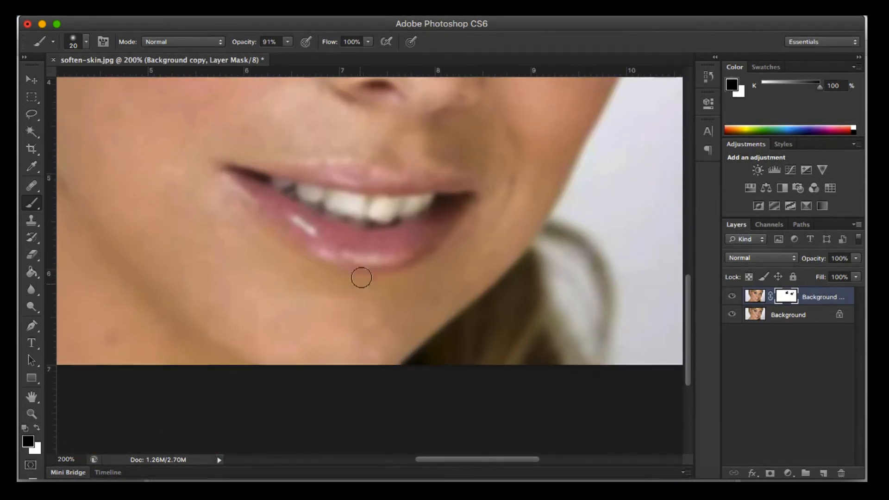
{"action": "mouse_move", "coordinate": [373, 183]}
{"action": "left_mouse_down"}
{"action": "mouse_move", "coordinate": [233, 169]}
{"action": "mouse_move", "coordinate": [292, 238]}
{"action": "mouse_move", "coordinate": [328, 259]}
{"action": "mouse_move", "coordinate": [396, 255]}
{"action": "mouse_move", "coordinate": [431, 238]}
{"action": "left_mouse_up"}
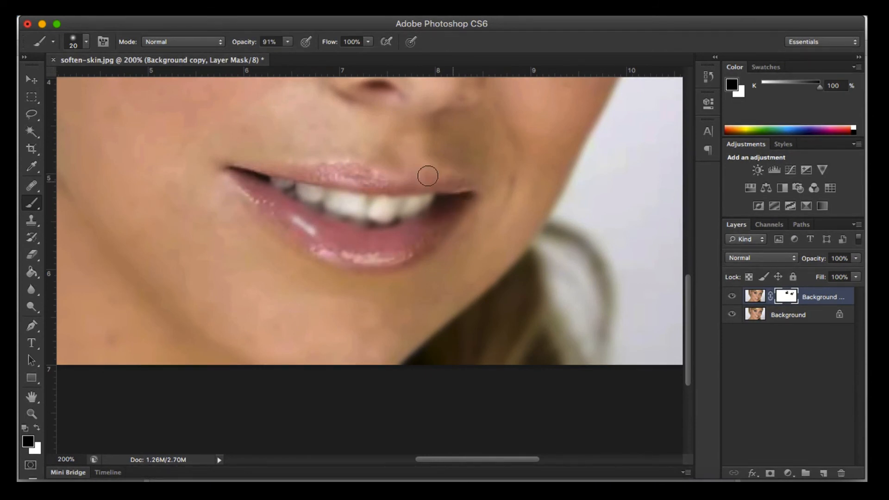
{"action": "mouse_move", "coordinate": [427, 176]}
{"action": "left_mouse_down"}
{"action": "mouse_move", "coordinate": [371, 186]}
{"action": "mouse_move", "coordinate": [443, 209]}
{"action": "mouse_move", "coordinate": [406, 211]}
{"action": "mouse_move", "coordinate": [391, 222]}
{"action": "mouse_move", "coordinate": [374, 210]}
{"action": "mouse_move", "coordinate": [402, 220]}
{"action": "mouse_move", "coordinate": [354, 223]}
{"action": "left_mouse_up"}
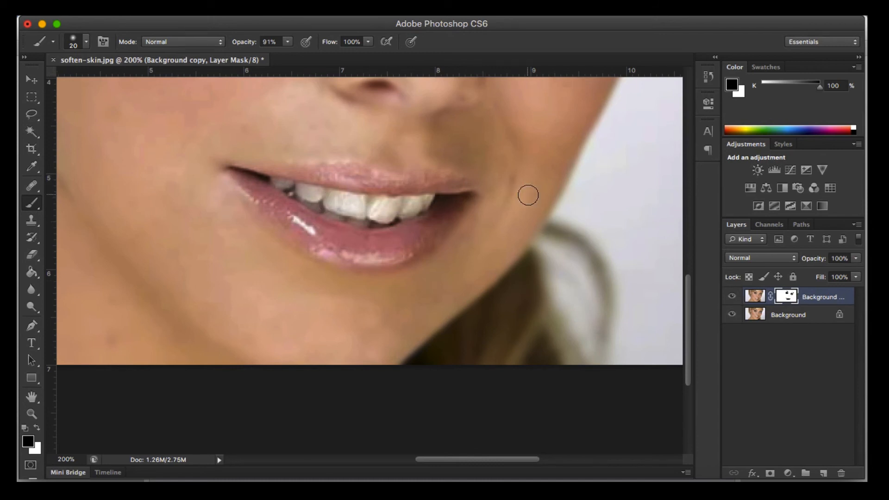
Step: Enlarge the brush to 40 px and mask out the blur over the hair beside the chin
{"action": "mouse_move", "coordinate": [537, 190]}
{"action": "left_mouse_down"}
{"action": "mouse_move", "coordinate": [424, 387]}
{"action": "mouse_move", "coordinate": [422, 232]}
{"action": "left_mouse_up"}
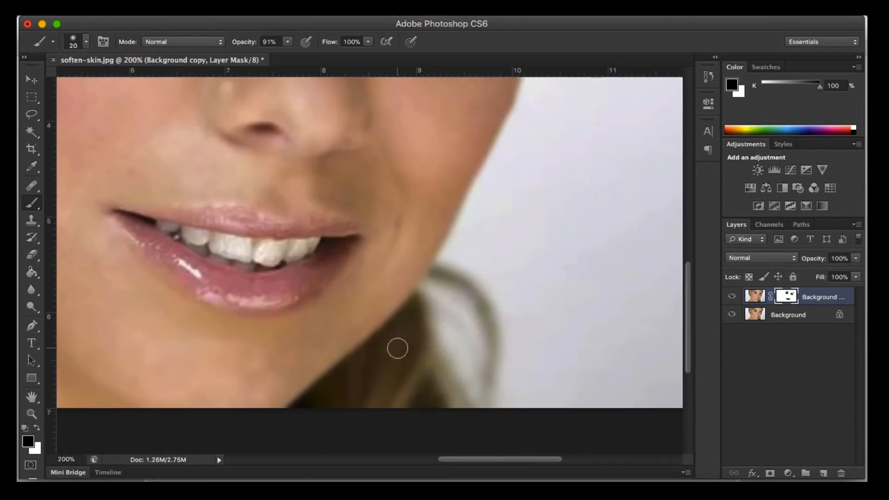
{"action": "key", "text": "bracketright"}
{"action": "key", "text": "bracketright"}
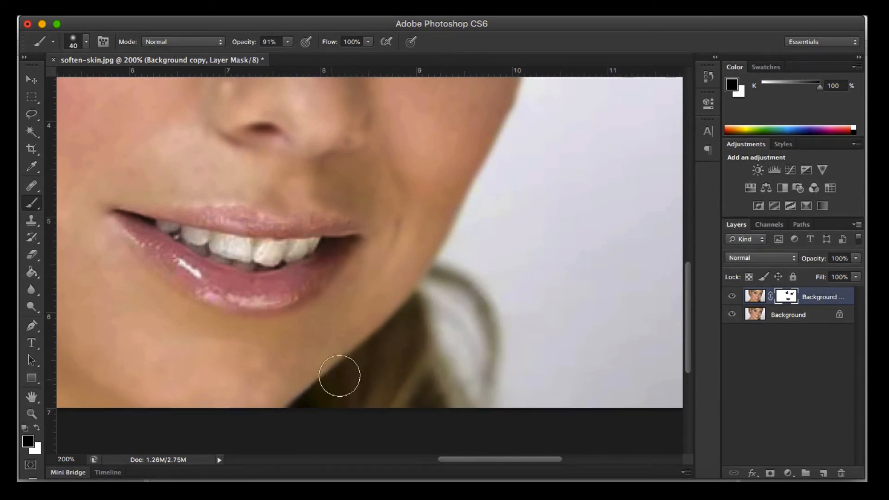
{"action": "left_click_drag", "start_coordinate": [451, 263], "coordinate": [458, 252]}
Step: Set the brush opacity to 54% and paint the mask along the outer edge of the jaw and cheek
{"action": "key", "text": "space"}
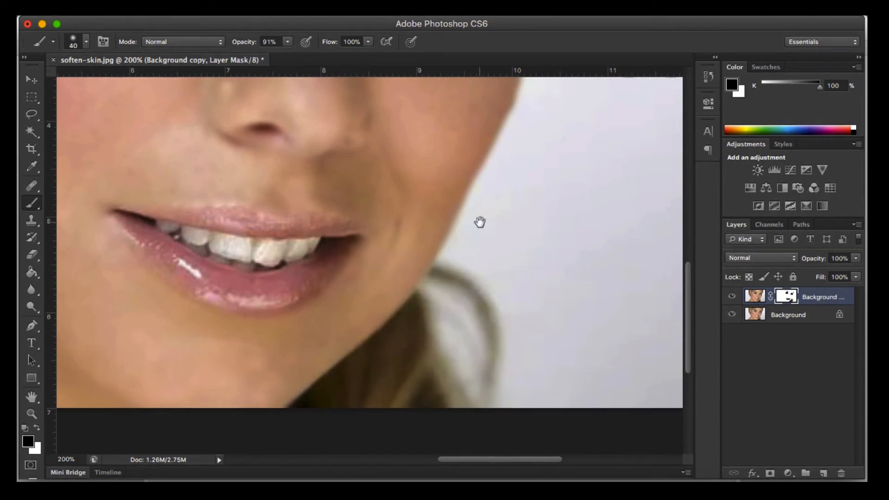
{"action": "mouse_move", "coordinate": [491, 216]}
{"action": "left_mouse_down"}
{"action": "mouse_move", "coordinate": [444, 276]}
{"action": "mouse_move", "coordinate": [416, 292]}
{"action": "left_mouse_up"}
{"action": "left_click", "coordinate": [288, 41]}
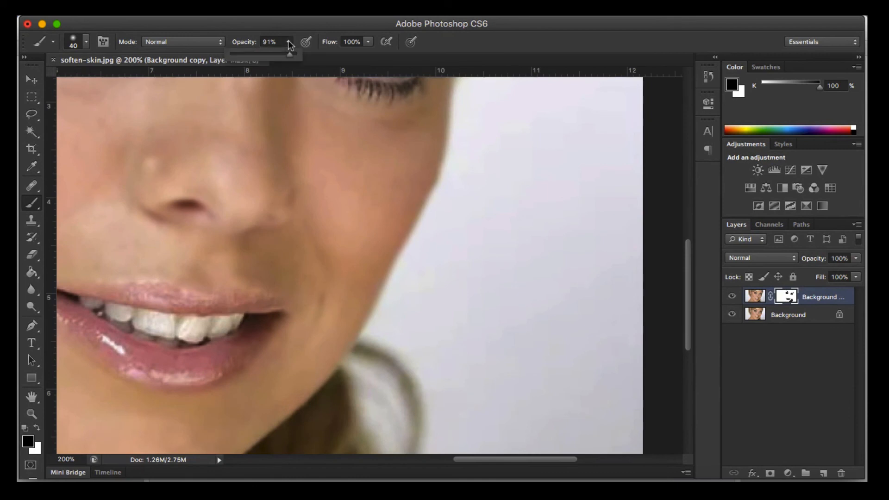
{"action": "left_click", "coordinate": [265, 57]}
{"action": "mouse_move", "coordinate": [351, 367]}
{"action": "left_mouse_down"}
{"action": "mouse_move", "coordinate": [393, 297]}
{"action": "mouse_move", "coordinate": [457, 118]}
{"action": "left_mouse_up"}
Step: Raise the brush opacity to 100% and mask out the blur over the hair beside the far eyebrow and across the fringe
{"action": "mouse_move", "coordinate": [490, 145]}
{"action": "left_mouse_down"}
{"action": "mouse_move", "coordinate": [447, 232]}
{"action": "mouse_move", "coordinate": [391, 277]}
{"action": "mouse_move", "coordinate": [379, 171]}
{"action": "mouse_move", "coordinate": [402, 117]}
{"action": "left_mouse_up"}
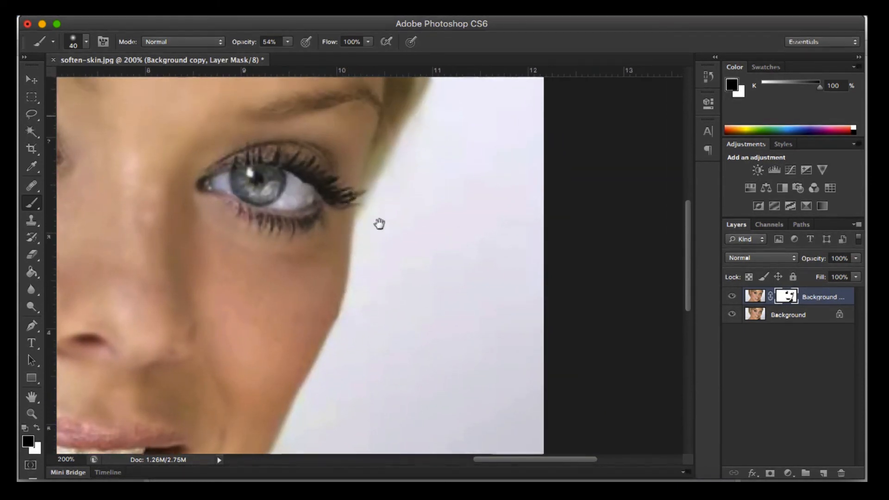
{"action": "left_click_drag", "start_coordinate": [377, 222], "coordinate": [324, 324]}
{"action": "left_click", "coordinate": [287, 42]}
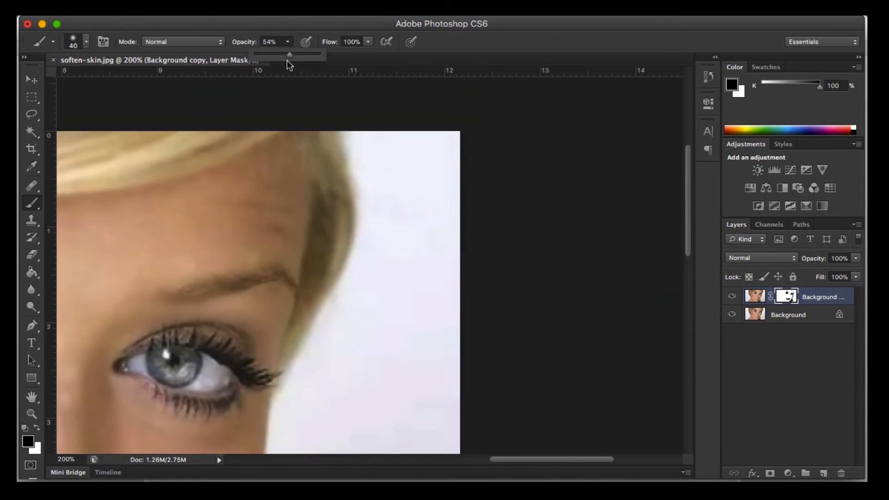
{"action": "mouse_move", "coordinate": [326, 281]}
{"action": "left_mouse_down"}
{"action": "mouse_move", "coordinate": [319, 311]}
{"action": "mouse_move", "coordinate": [336, 168]}
{"action": "mouse_move", "coordinate": [326, 187]}
{"action": "mouse_move", "coordinate": [336, 175]}
{"action": "mouse_move", "coordinate": [294, 131]}
{"action": "mouse_move", "coordinate": [167, 149]}
{"action": "mouse_move", "coordinate": [406, 162]}
{"action": "mouse_move", "coordinate": [355, 160]}
{"action": "mouse_move", "coordinate": [320, 174]}
{"action": "mouse_move", "coordinate": [272, 161]}
{"action": "mouse_move", "coordinate": [166, 187]}
{"action": "mouse_move", "coordinate": [219, 140]}
{"action": "mouse_move", "coordinate": [365, 142]}
{"action": "mouse_move", "coordinate": [304, 154]}
{"action": "mouse_move", "coordinate": [388, 155]}
{"action": "mouse_move", "coordinate": [407, 142]}
{"action": "mouse_move", "coordinate": [204, 154]}
{"action": "mouse_move", "coordinate": [335, 187]}
{"action": "mouse_move", "coordinate": [470, 200]}
{"action": "left_mouse_up"}
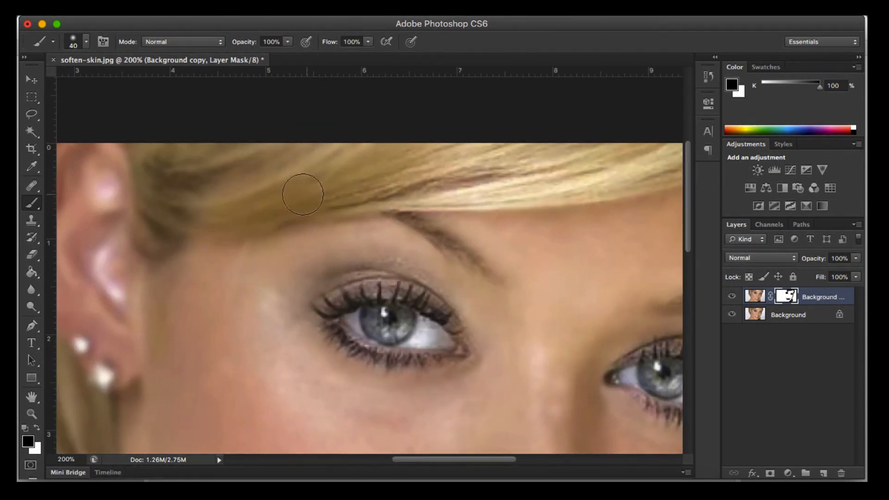
{"action": "mouse_move", "coordinate": [265, 207]}
{"action": "left_mouse_down"}
{"action": "mouse_move", "coordinate": [208, 215]}
{"action": "mouse_move", "coordinate": [163, 238]}
{"action": "mouse_move", "coordinate": [155, 170]}
{"action": "mouse_move", "coordinate": [187, 183]}
{"action": "mouse_move", "coordinate": [203, 152]}
{"action": "mouse_move", "coordinate": [226, 193]}
{"action": "mouse_move", "coordinate": [375, 171]}
{"action": "mouse_move", "coordinate": [311, 163]}
{"action": "mouse_move", "coordinate": [430, 178]}
{"action": "left_mouse_up"}
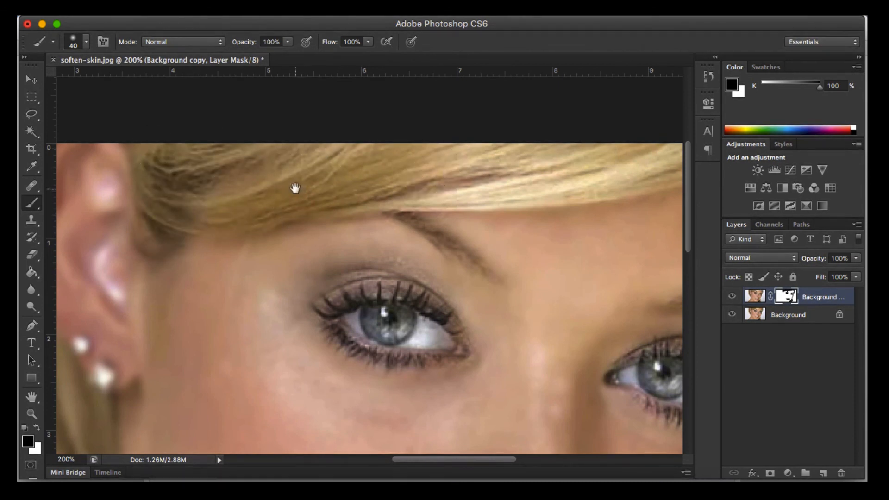
Step: Paint the mask over the hair behind the ear, the earrings and the hair ends beside the neck
{"action": "left_click_drag", "start_coordinate": [346, 172], "coordinate": [572, 132]}
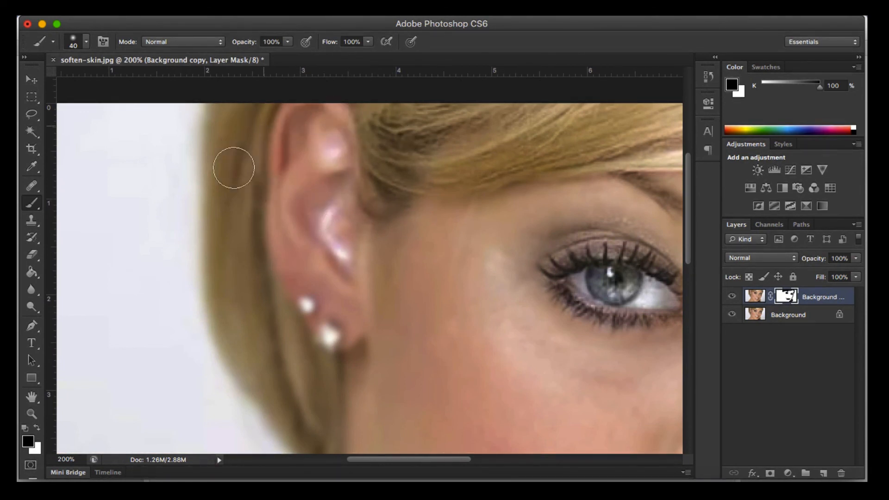
{"action": "left_click_drag", "start_coordinate": [302, 315], "coordinate": [340, 311]}
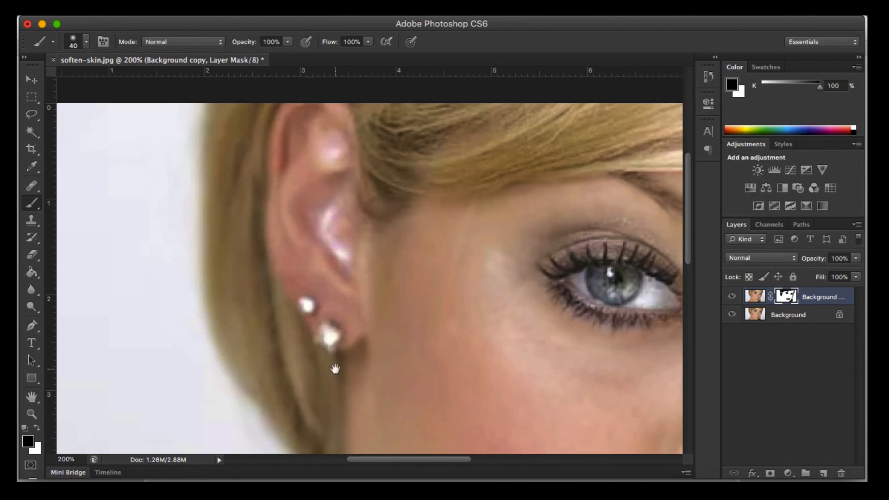
{"action": "left_click_drag", "start_coordinate": [335, 369], "coordinate": [371, 143]}
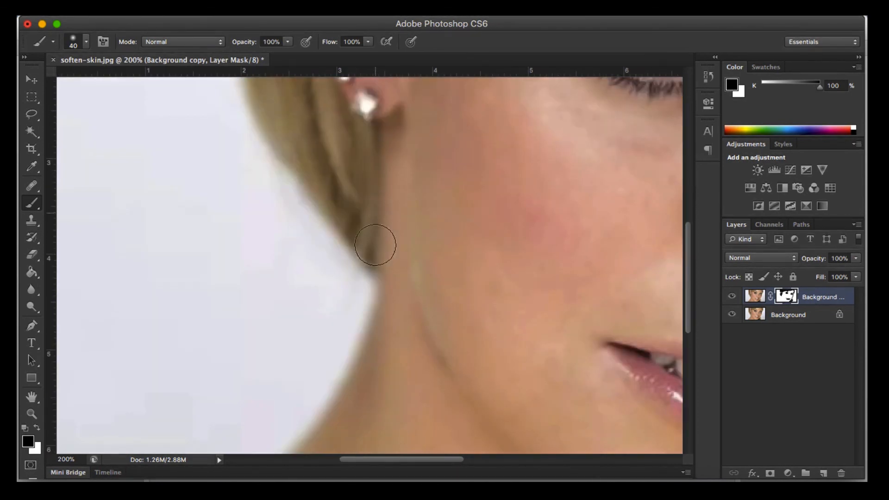
Step: Set the brush opacity to 54% and paint the mask along the outer edge of the neck down to the shoulder
{"action": "left_click", "coordinate": [288, 42]}
{"action": "left_click_drag", "start_coordinate": [289, 54], "coordinate": [260, 55]}
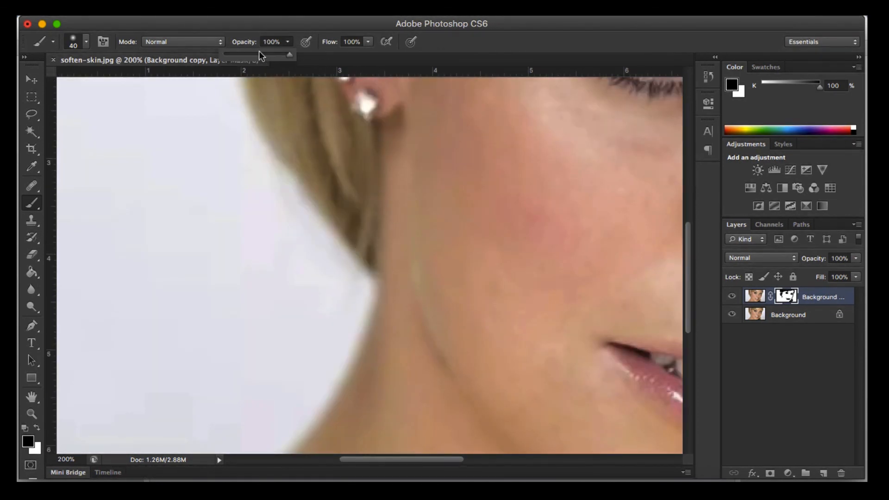
{"action": "mouse_move", "coordinate": [370, 278]}
{"action": "left_mouse_down"}
{"action": "mouse_move", "coordinate": [373, 270]}
{"action": "mouse_move", "coordinate": [314, 431]}
{"action": "left_mouse_up"}
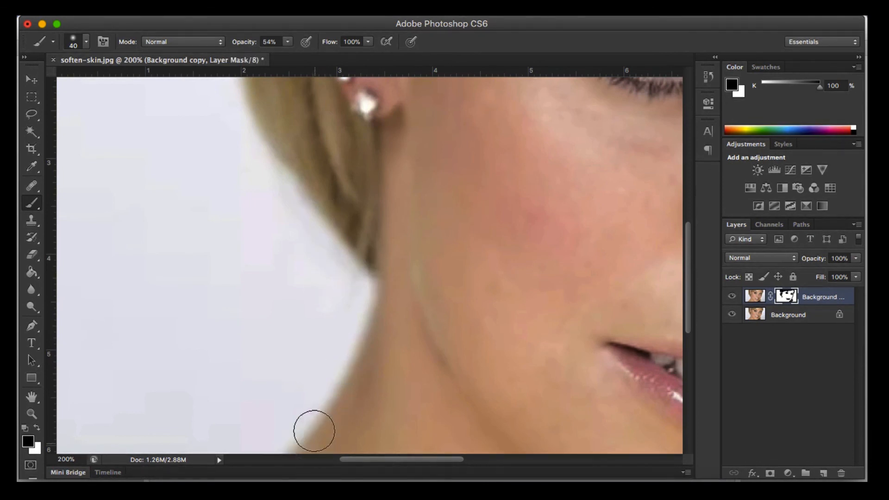
Step: Paint the mask over the lower nose at 43% brush opacity, and hide and show the blurred layer to compare
{"action": "key", "text": "super+minus"}
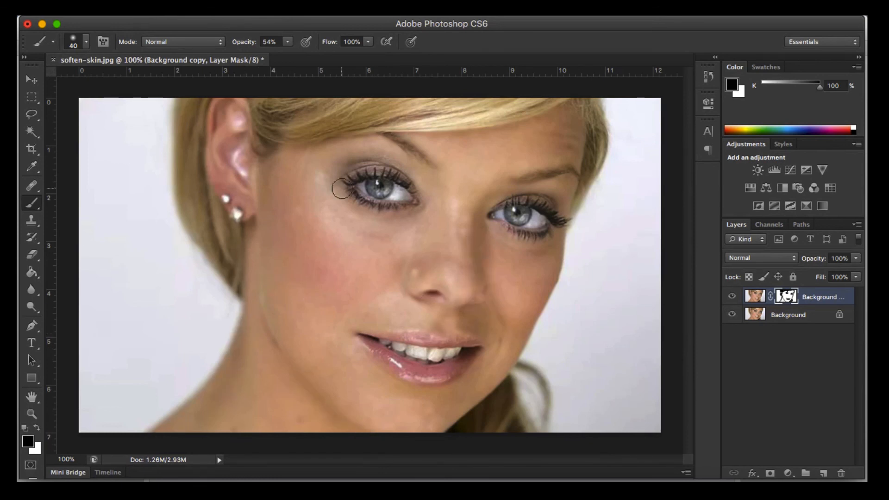
{"action": "left_click", "coordinate": [287, 42]}
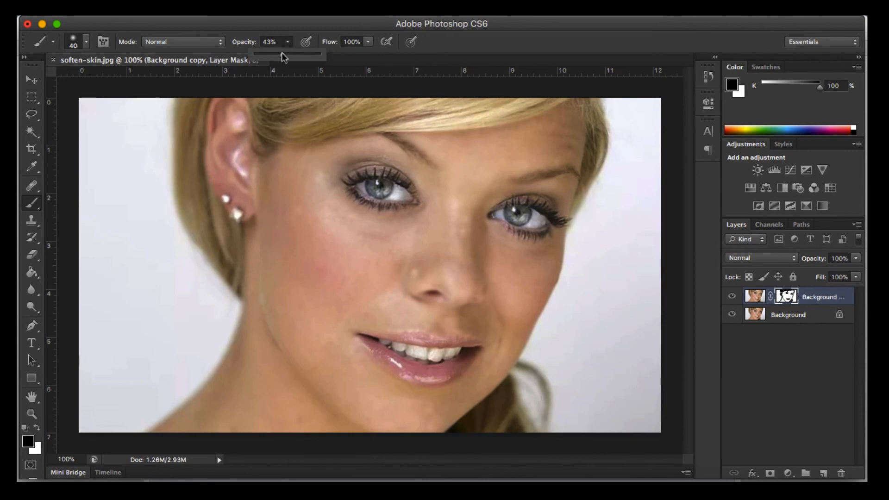
{"action": "mouse_move", "coordinate": [417, 273]}
{"action": "left_mouse_down"}
{"action": "mouse_move", "coordinate": [440, 298]}
{"action": "mouse_move", "coordinate": [478, 284]}
{"action": "mouse_move", "coordinate": [468, 227]}
{"action": "mouse_move", "coordinate": [487, 284]}
{"action": "mouse_move", "coordinate": [457, 302]}
{"action": "left_mouse_up"}
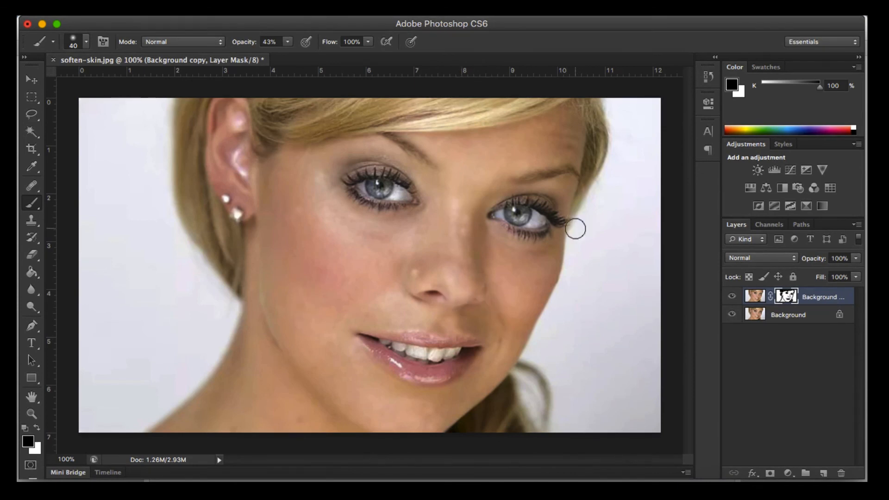
{"action": "left_click", "coordinate": [733, 297]}
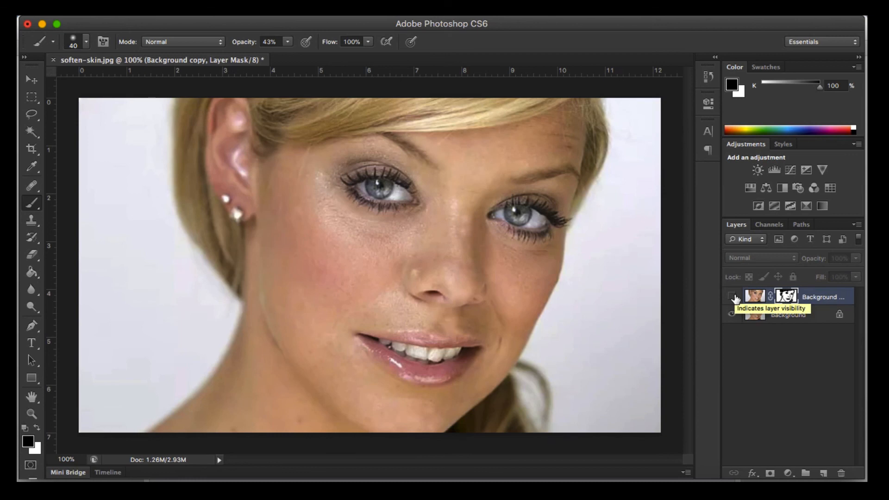
{"action": "left_click", "coordinate": [734, 297]}
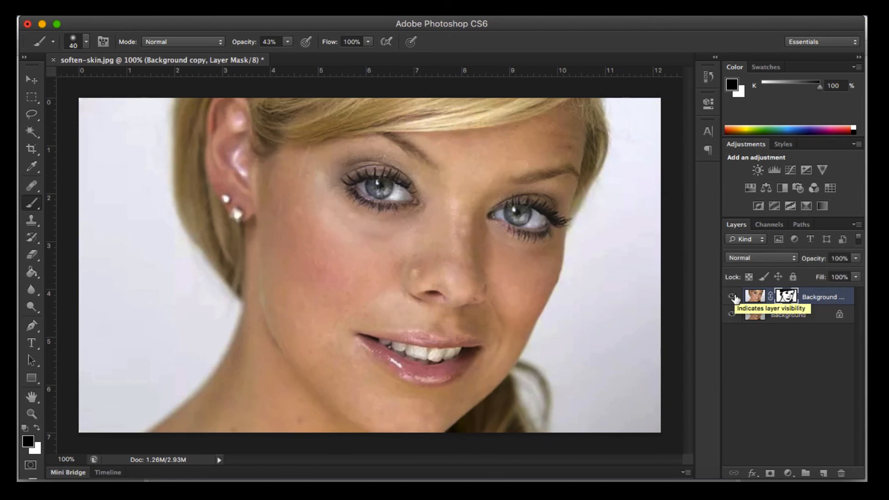